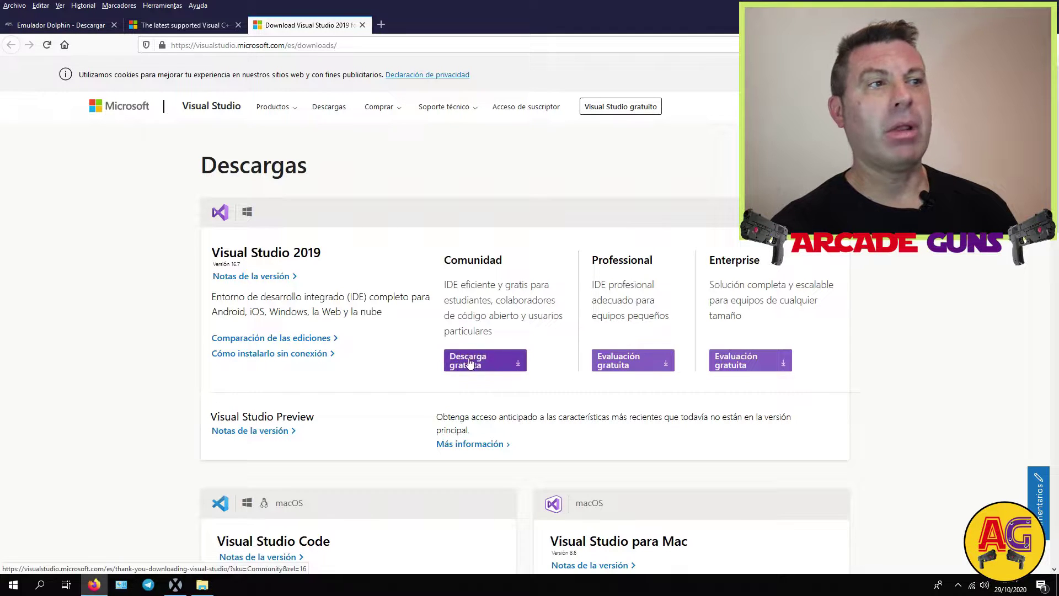
{"action": "left_click", "coordinate": [209, 26]}
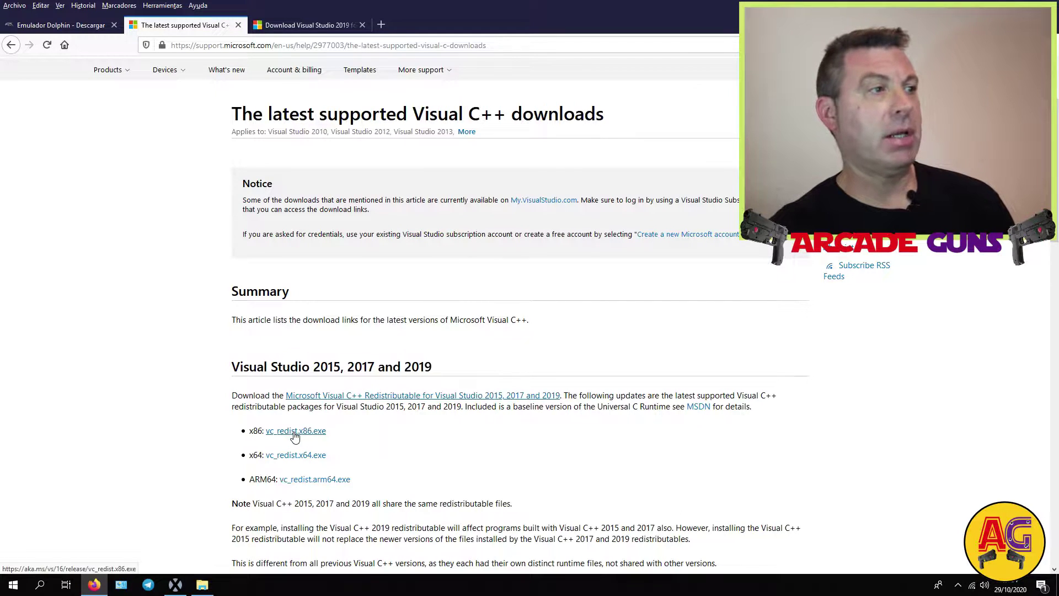
{"action": "left_click", "coordinate": [301, 455]}
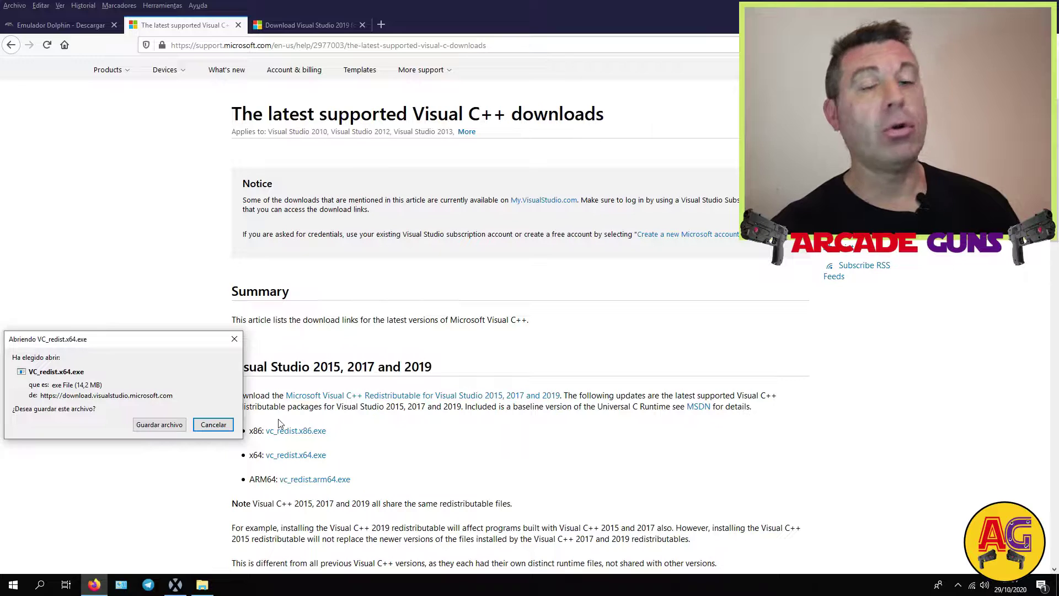
{"action": "left_click", "coordinate": [230, 429]}
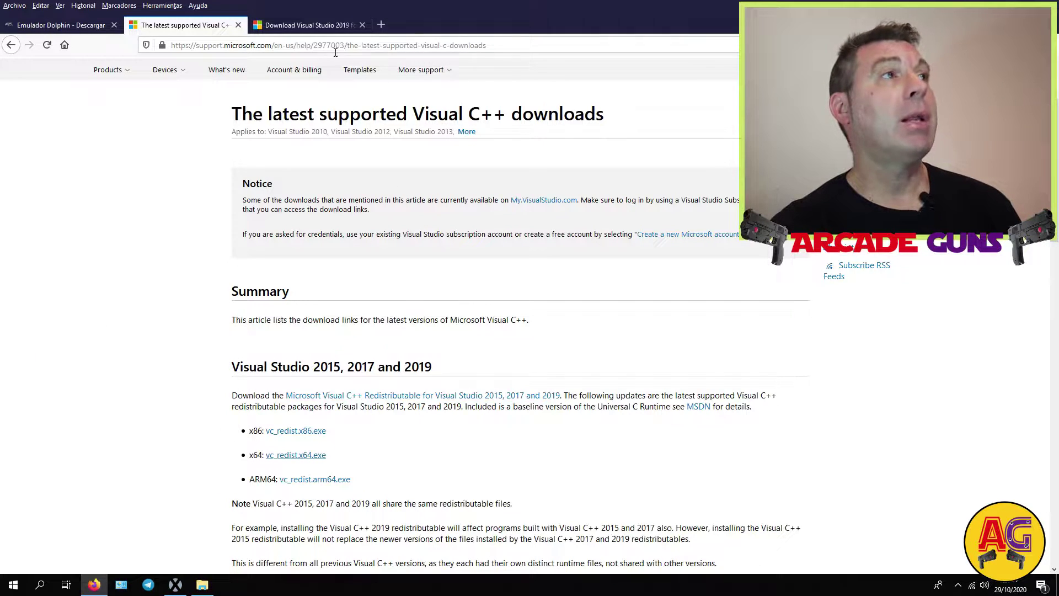
- Close the two Microsoft pages and save the Windows x64 archive of Dolphin development version 5.0-12934 to the desktop
{"action": "left_click", "coordinate": [362, 25]}
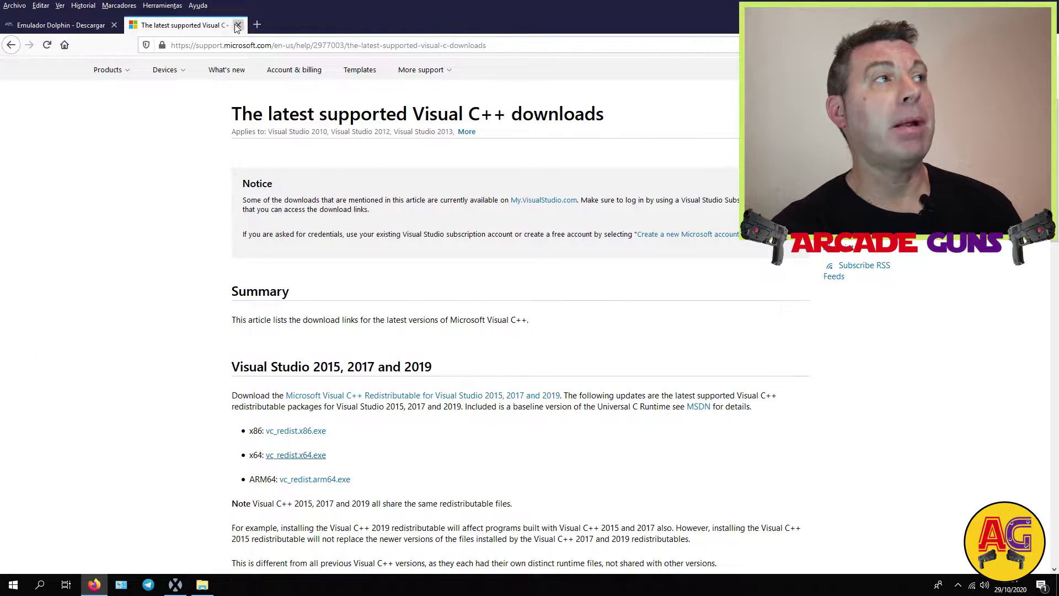
{"action": "left_click", "coordinate": [238, 25]}
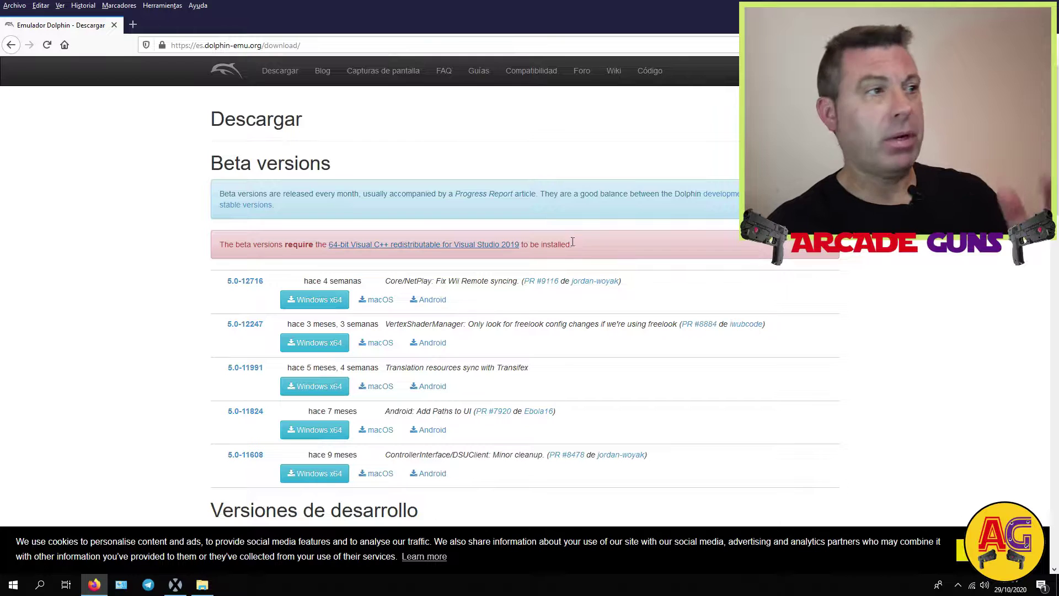
{"action": "scroll", "coordinate": [521, 304], "scroll_direction": "down", "scroll_amount": 4}
{"action": "scroll", "coordinate": [521, 304], "scroll_direction": "down", "scroll_amount": 2}
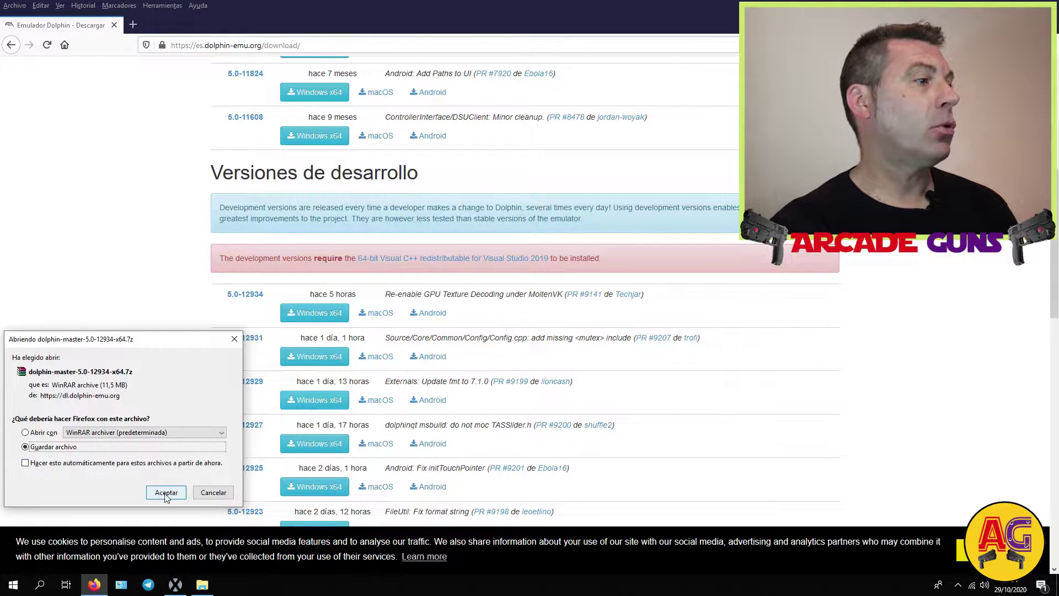
{"action": "left_click", "coordinate": [165, 493]}
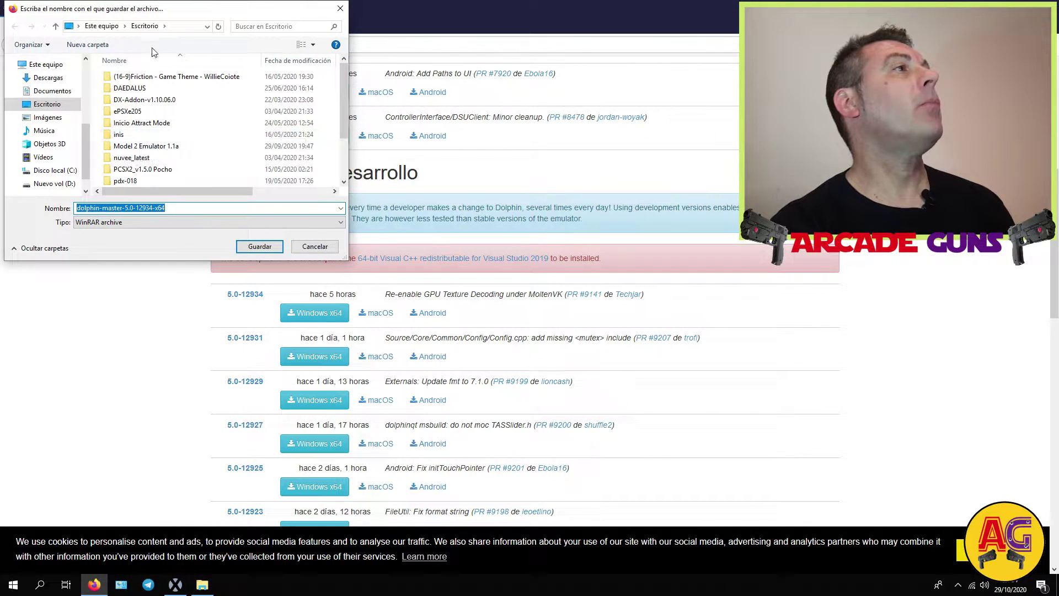
{"action": "left_click", "coordinate": [260, 246]}
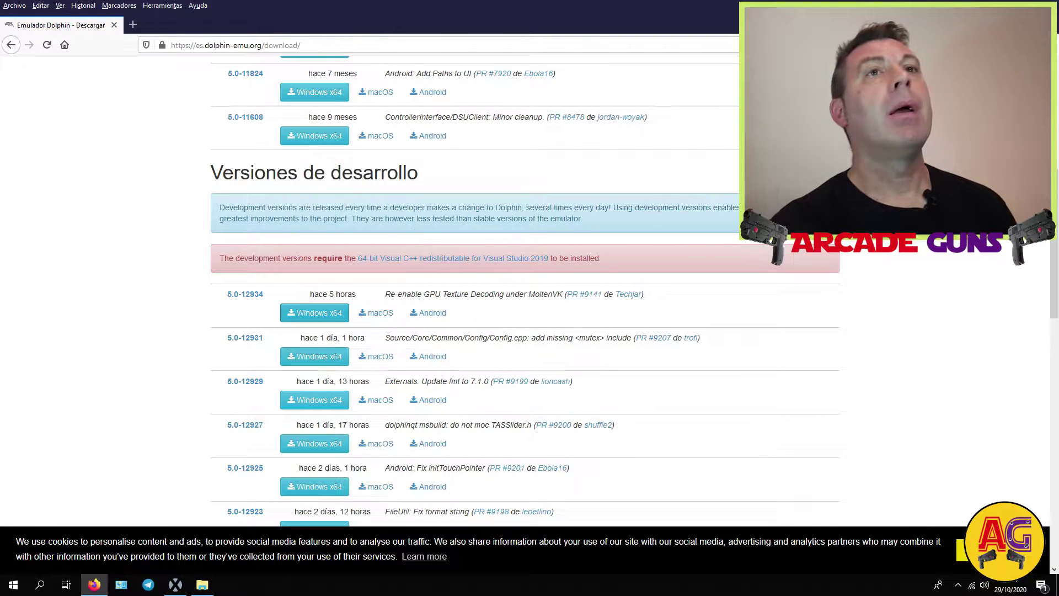
- Extract the downloaded dolphin-master-5.0-12934-x64 archive into its own desktop folder, then delete the archive
{"action": "key", "text": "super+d"}
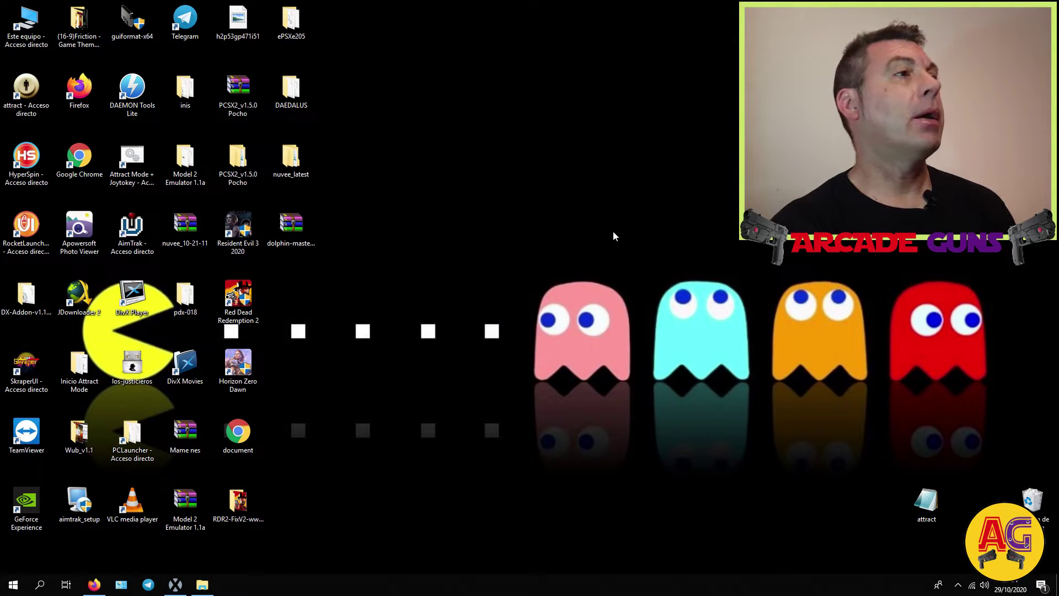
{"action": "double_click", "coordinate": [292, 232]}
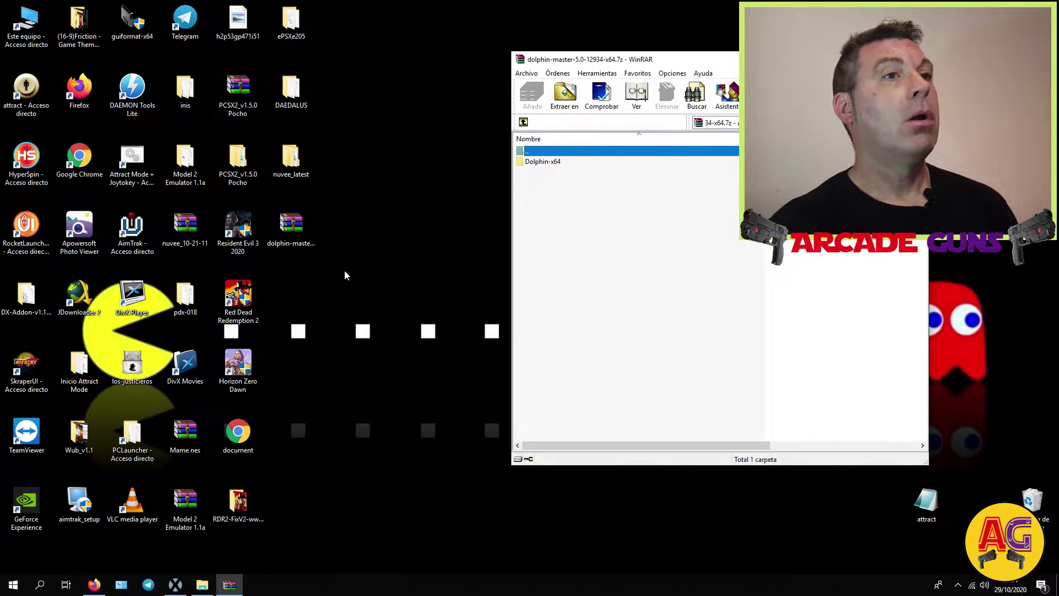
{"action": "left_click", "coordinate": [573, 109]}
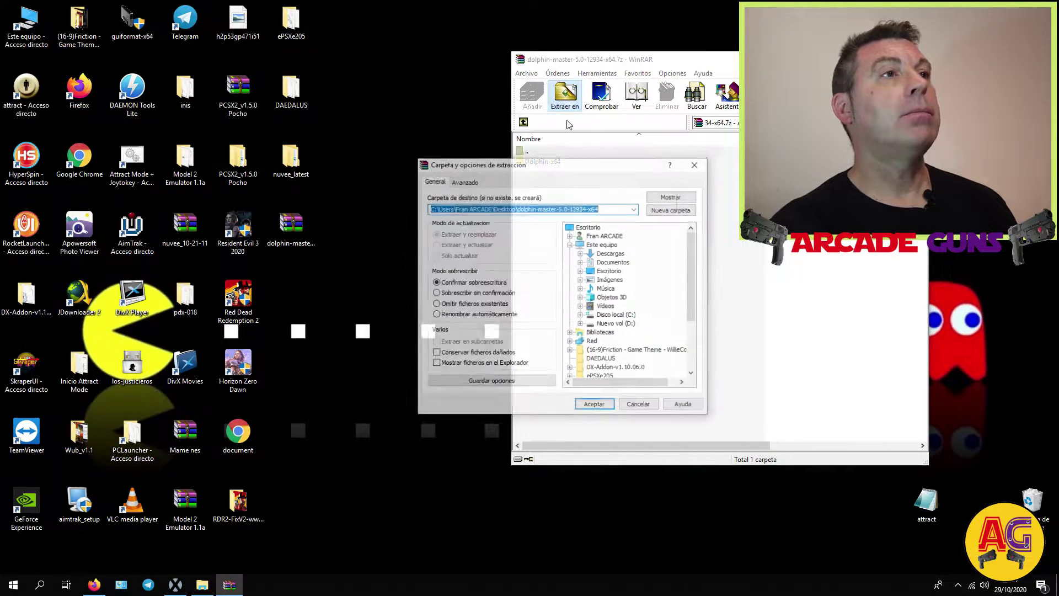
{"action": "left_click", "coordinate": [595, 399]}
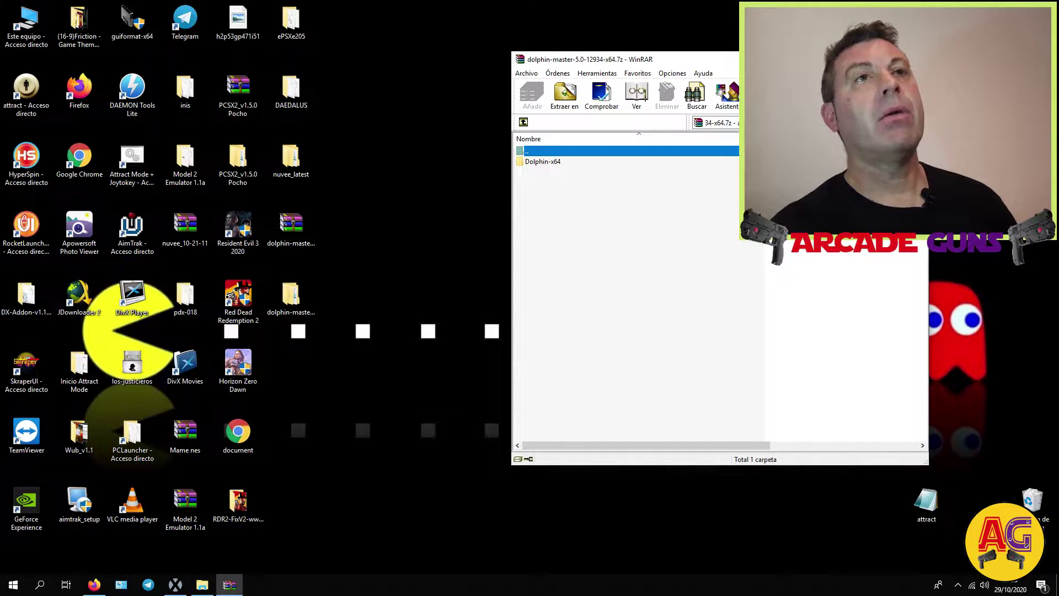
{"action": "left_click", "coordinate": [916, 59]}
{"action": "left_click_drag", "start_coordinate": [292, 234], "coordinate": [1029, 510]}
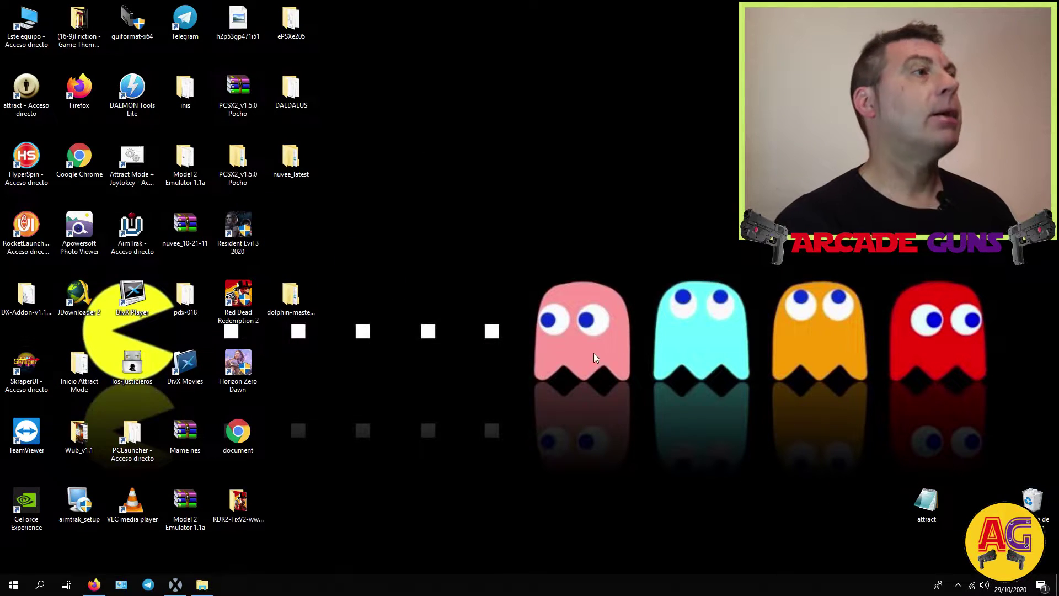
- Move the Dolphin-x64 folder out of the extracted dolphin-master folder onto the desktop and delete the emptied folder
{"action": "left_click_drag", "start_coordinate": [290, 298], "coordinate": [323, 244]}
{"action": "double_click", "coordinate": [292, 226]}
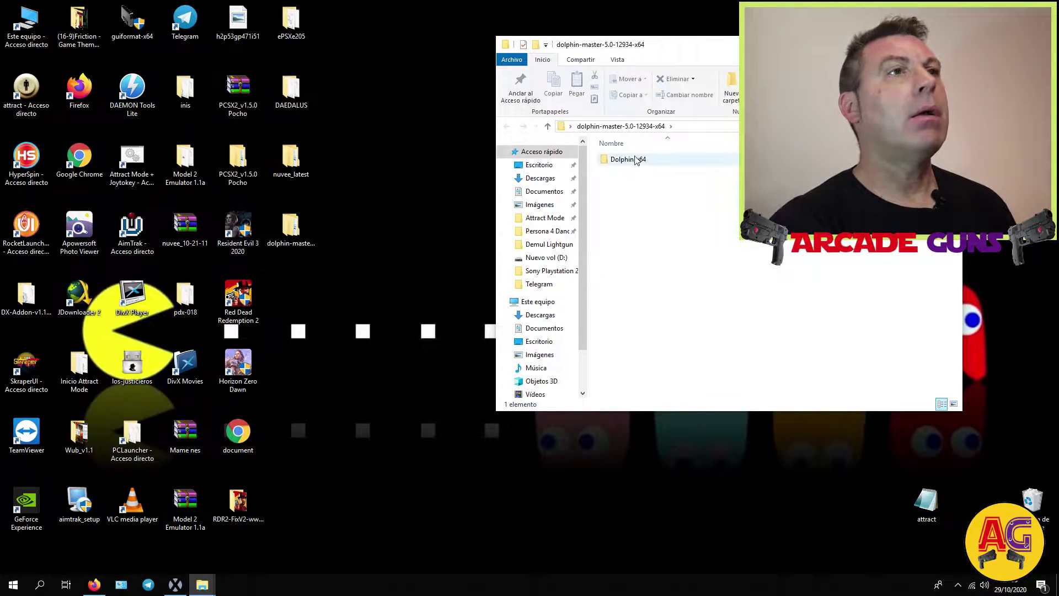
{"action": "left_click_drag", "start_coordinate": [629, 159], "coordinate": [305, 322]}
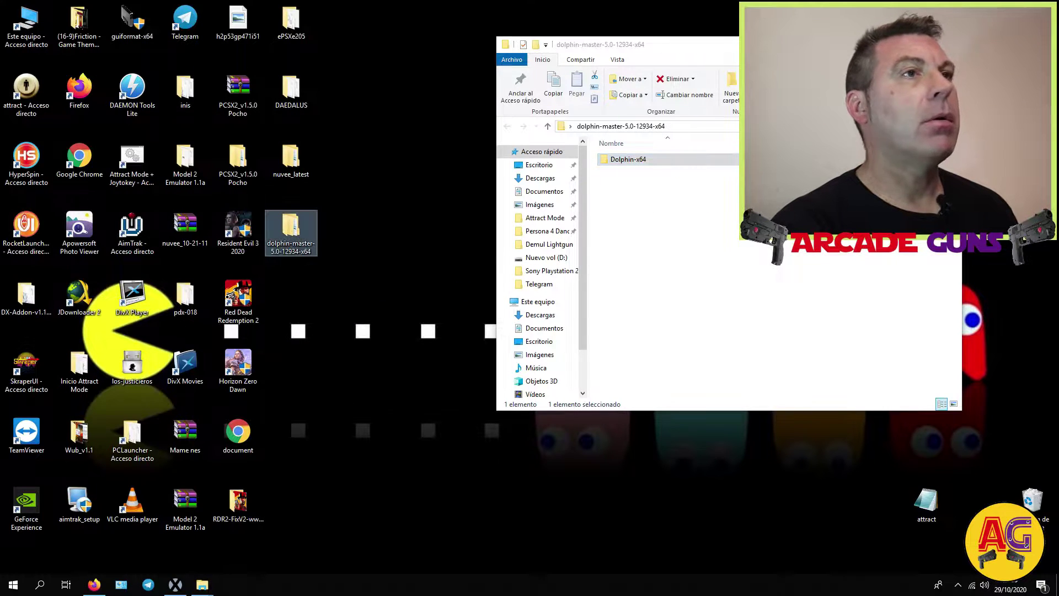
{"action": "key", "text": "super+d"}
{"action": "left_click_drag", "start_coordinate": [291, 232], "coordinate": [1028, 505]}
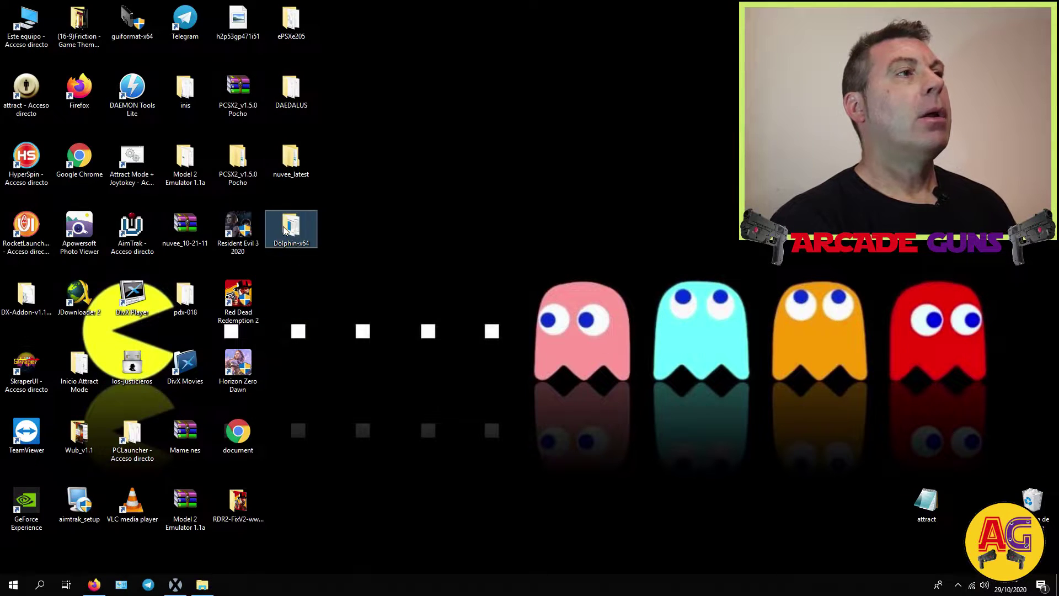
- Create an empty text document named portable inside the Dolphin-x64 folder
{"action": "double_click", "coordinate": [285, 231]}
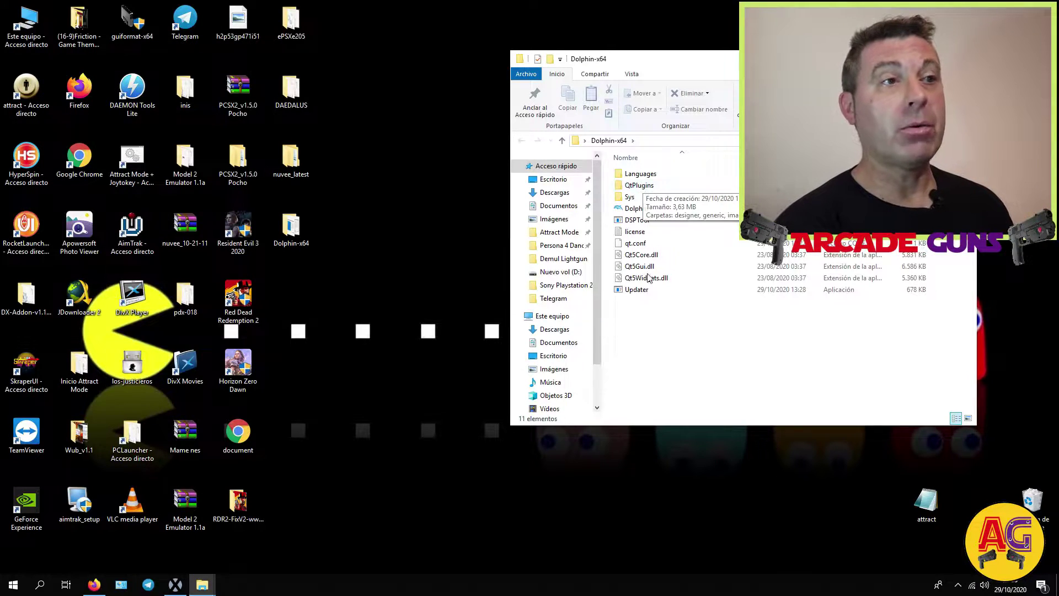
{"action": "right_click", "coordinate": [649, 324]}
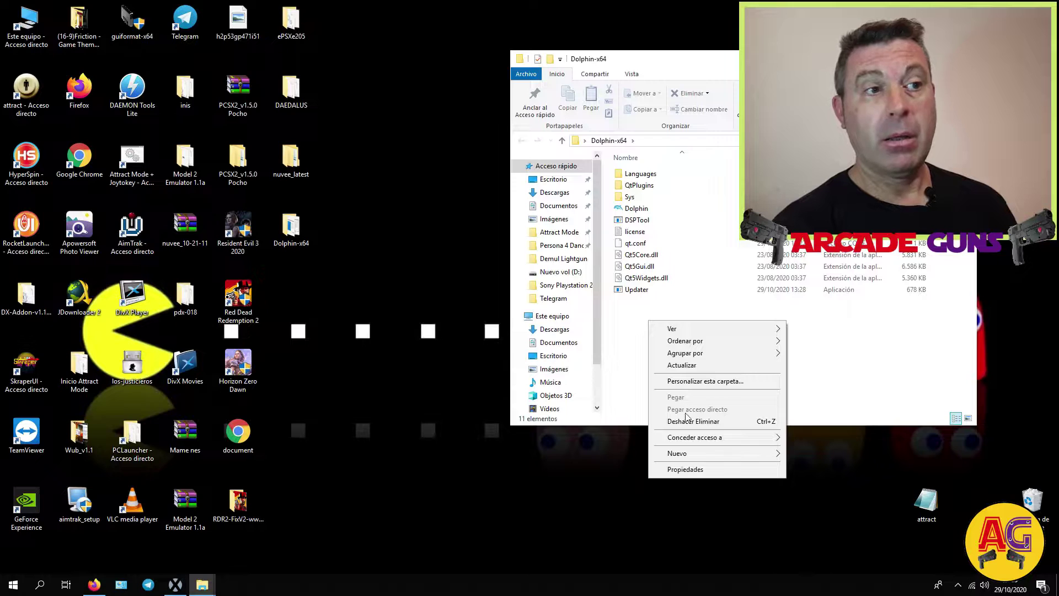
{"action": "mouse_move", "coordinate": [690, 454]}
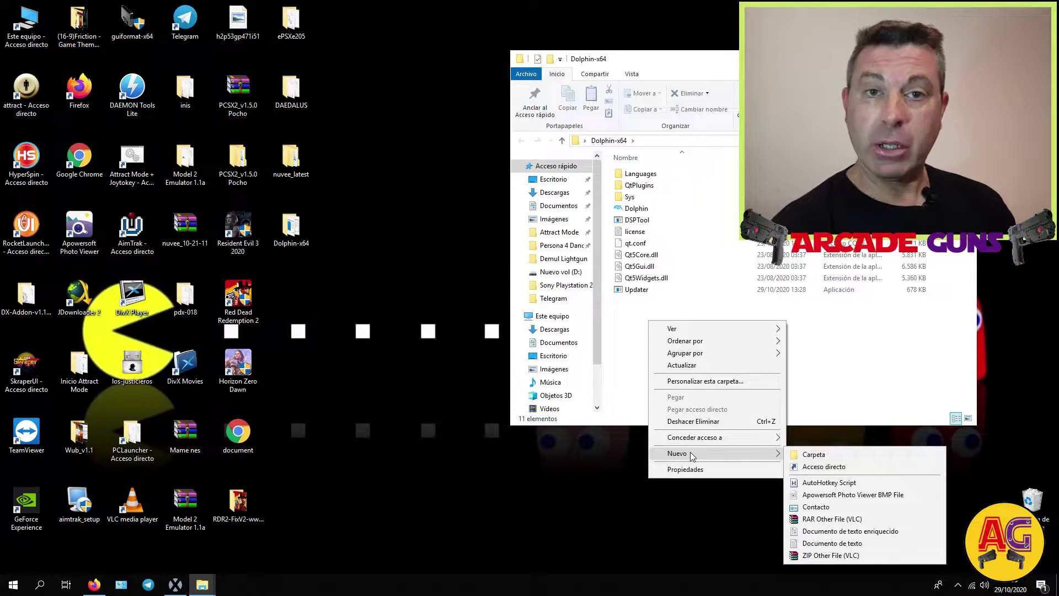
{"action": "left_click", "coordinate": [820, 545]}
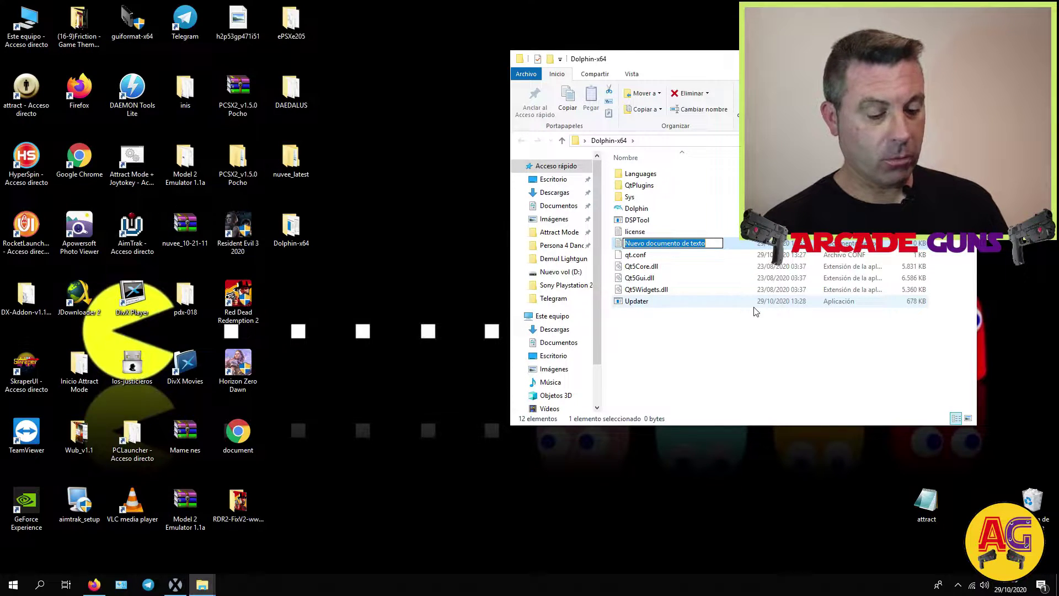
{"action": "type", "text": "po"}
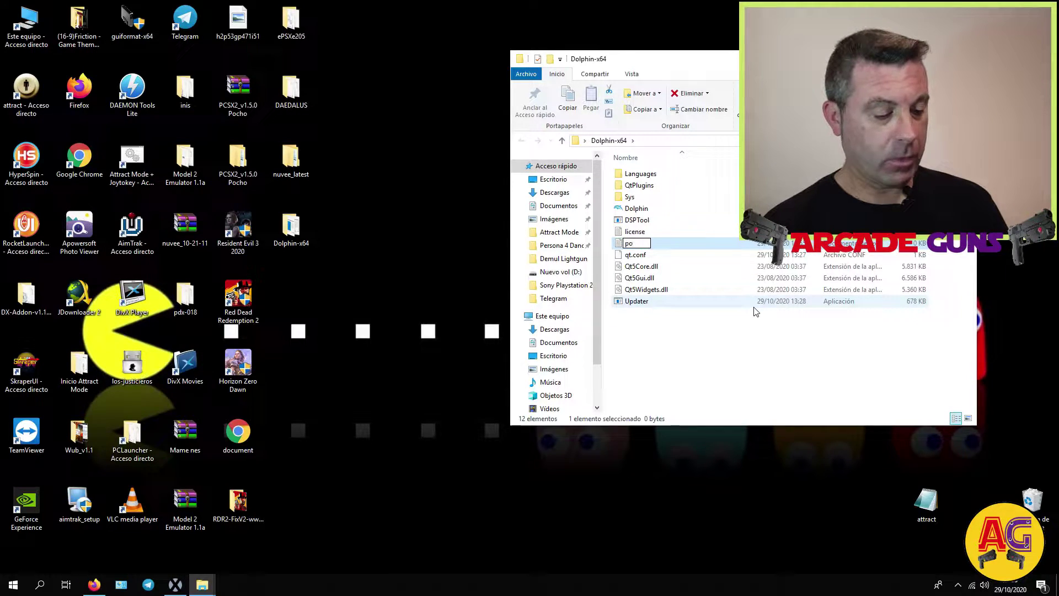
{"action": "type", "text": "rtable"}
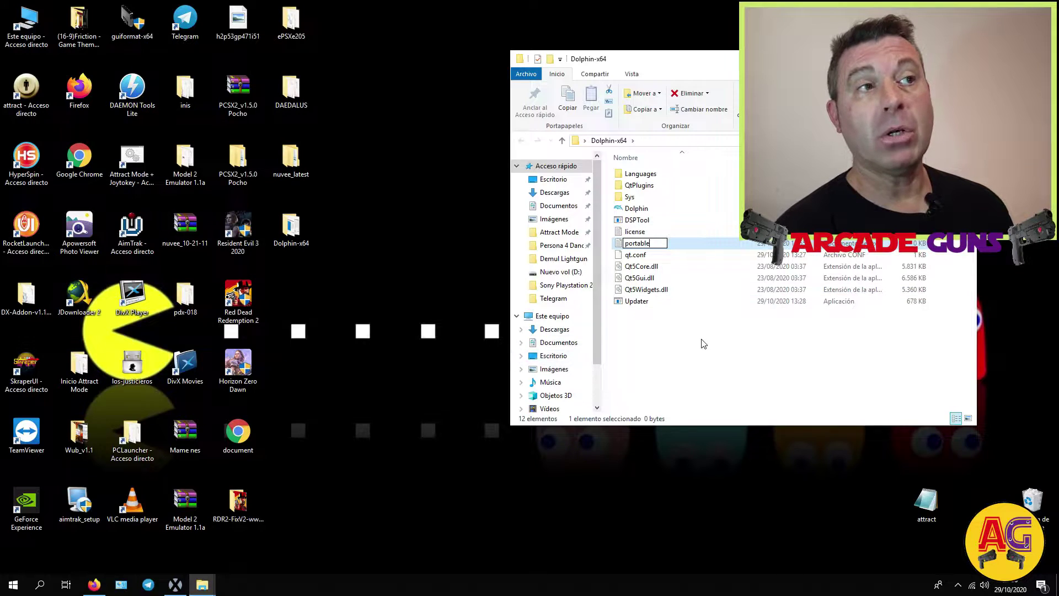
{"action": "key", "text": "Return"}
{"action": "left_click", "coordinate": [681, 364]}
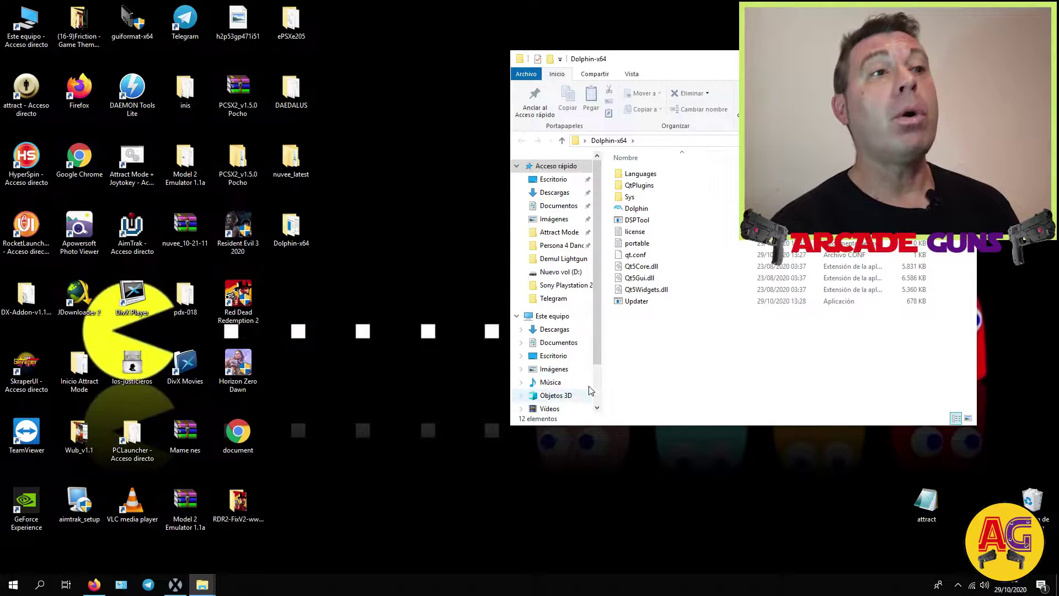
- Launch Dolphin from the Dolphin-x64 folder, decline sharing usage statistics, and maximize its window
{"action": "double_click", "coordinate": [644, 211]}
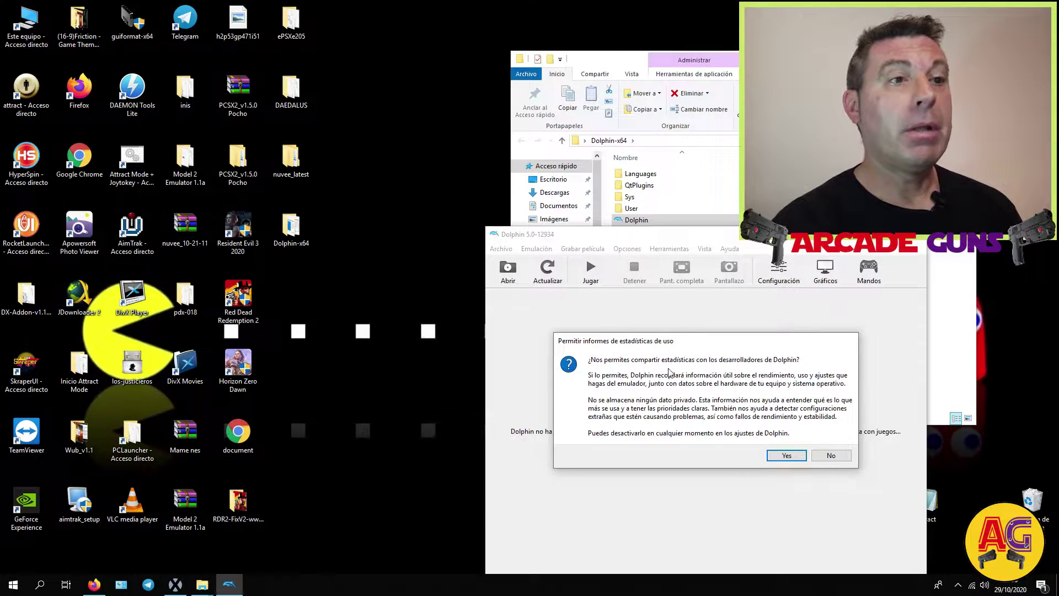
{"action": "left_click", "coordinate": [829, 457]}
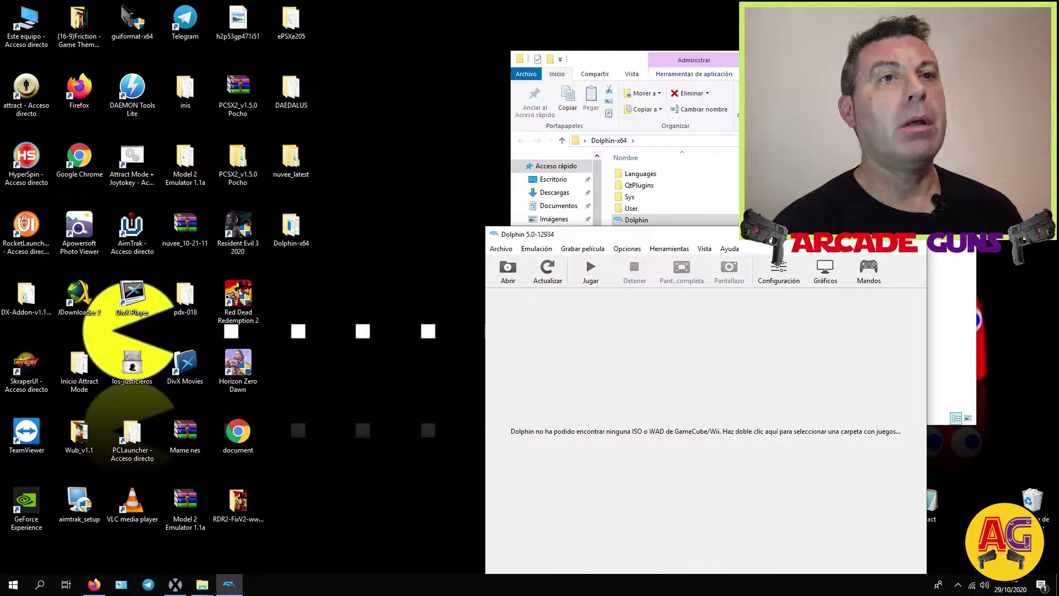
{"action": "left_click", "coordinate": [889, 234]}
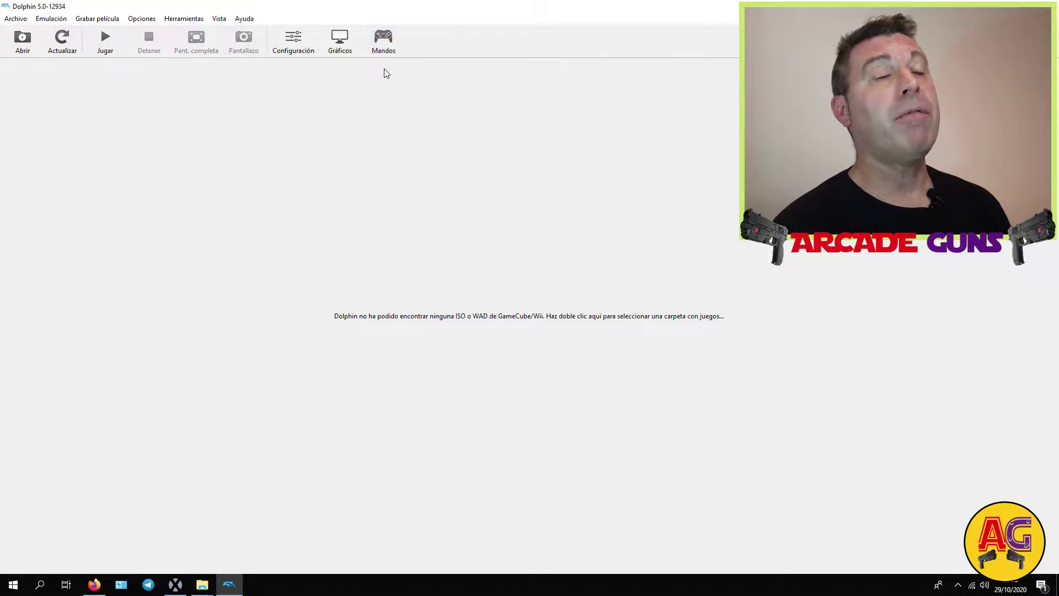
- In Dolphin's interface settings, set the language to Español and enable permanently hiding the cursor
{"action": "left_click", "coordinate": [301, 34]}
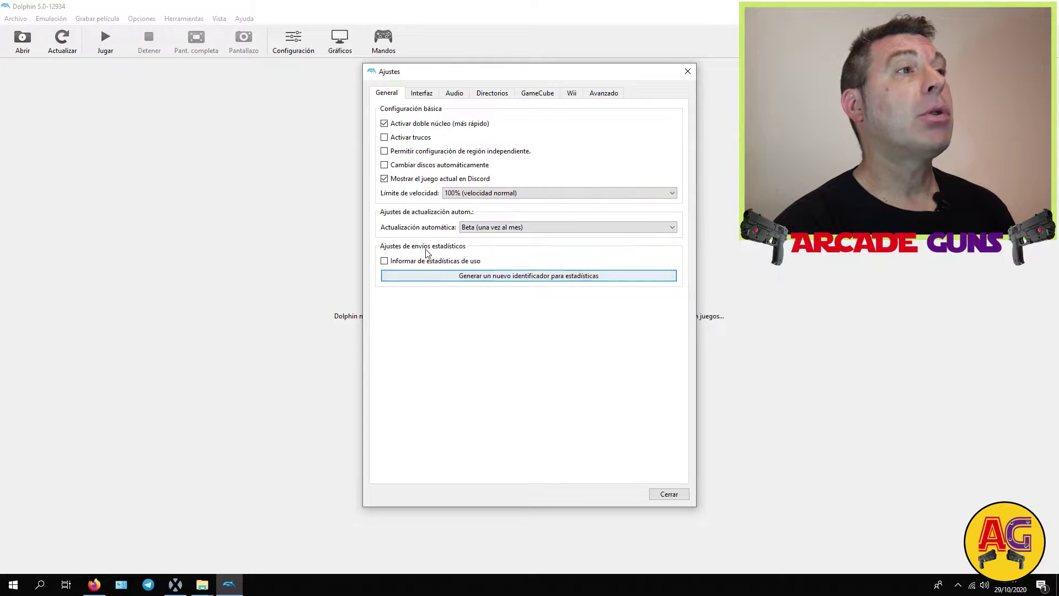
{"action": "left_click", "coordinate": [427, 94]}
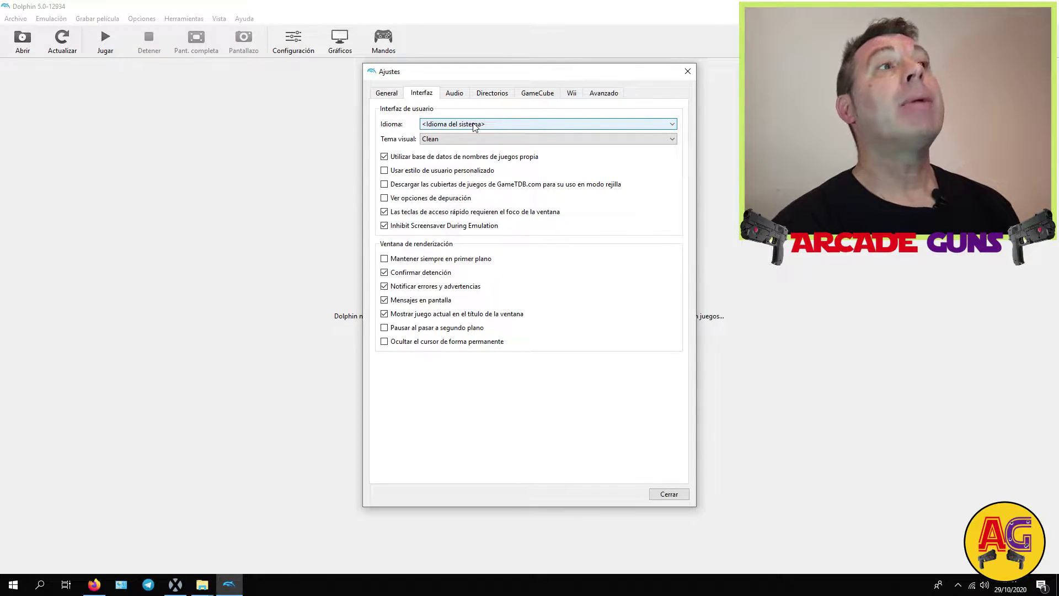
{"action": "left_click", "coordinate": [547, 124]}
{"action": "left_click", "coordinate": [485, 192]}
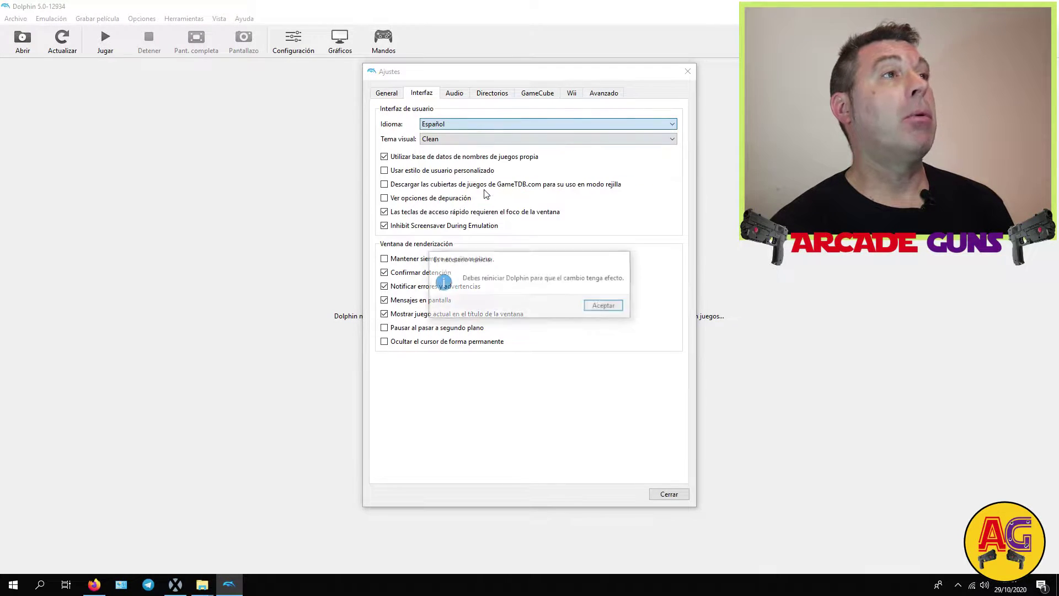
{"action": "left_click", "coordinate": [605, 306]}
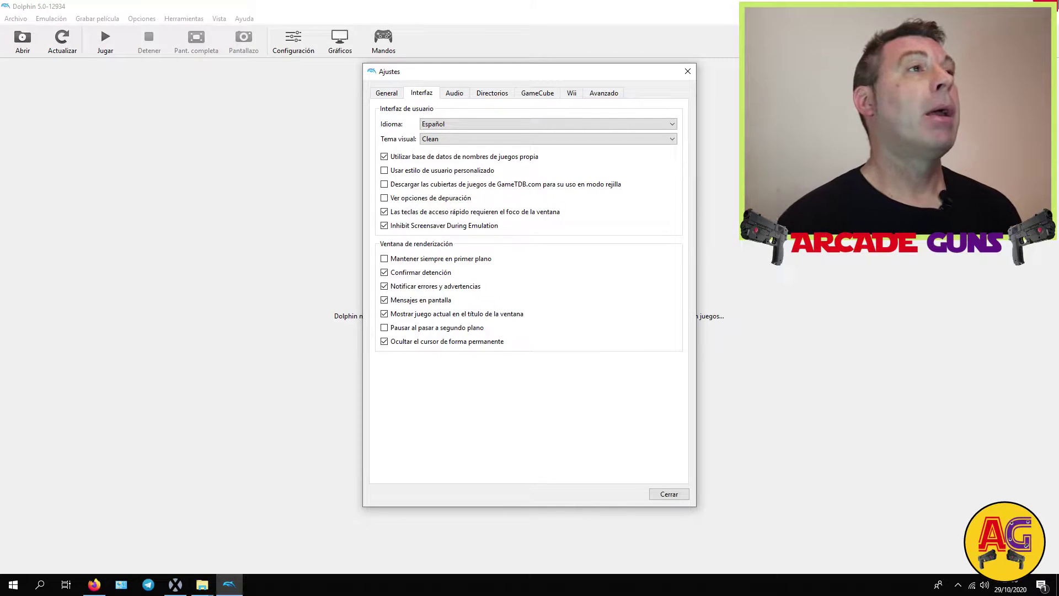
- Select Cubeb as the audio engine in Dolphin's audio settings
{"action": "left_click", "coordinate": [458, 97]}
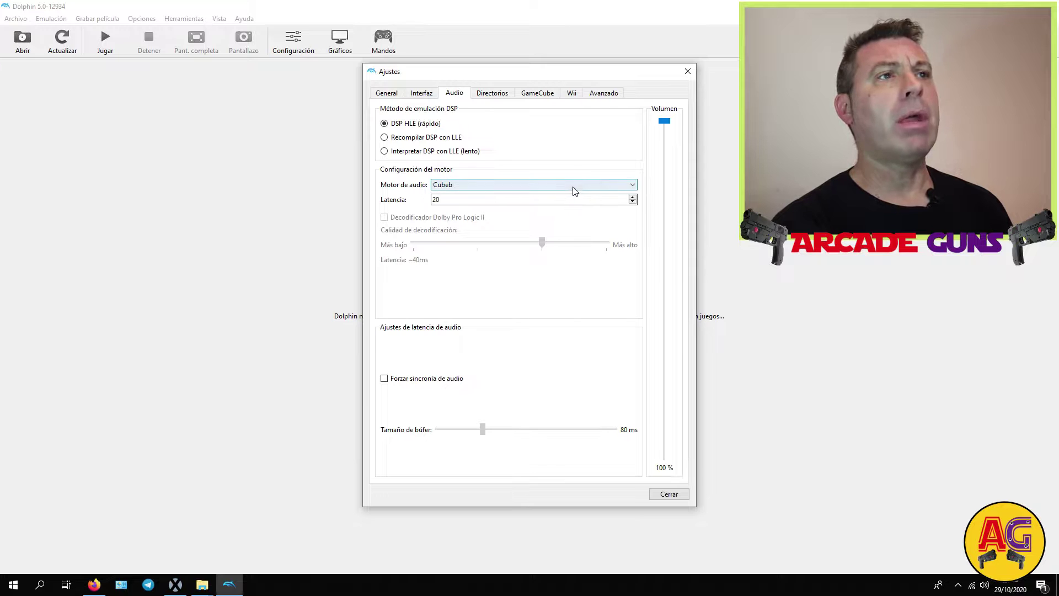
{"action": "left_click", "coordinate": [595, 187]}
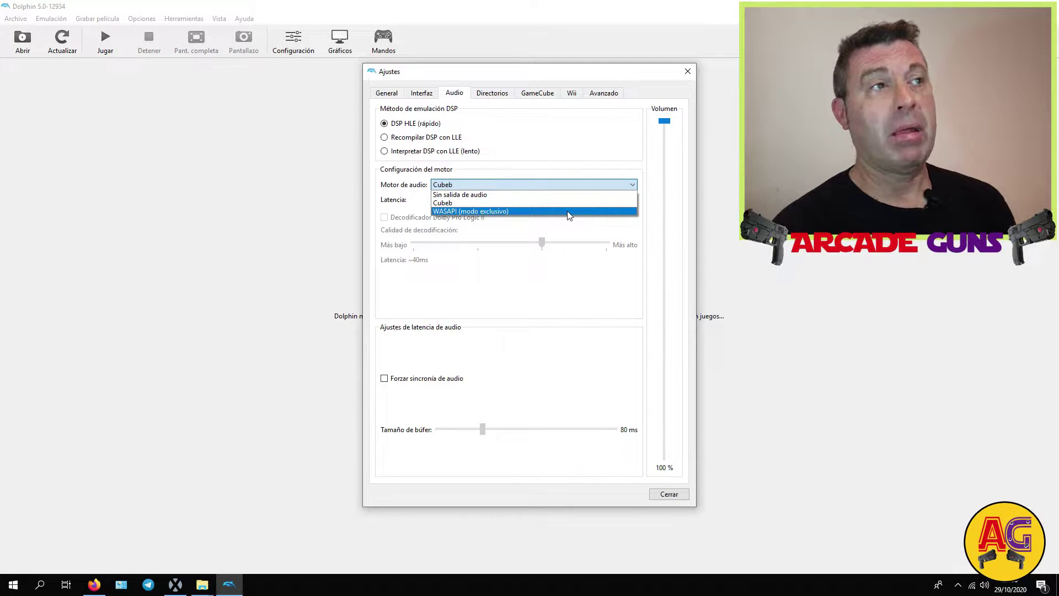
{"action": "left_click", "coordinate": [547, 203]}
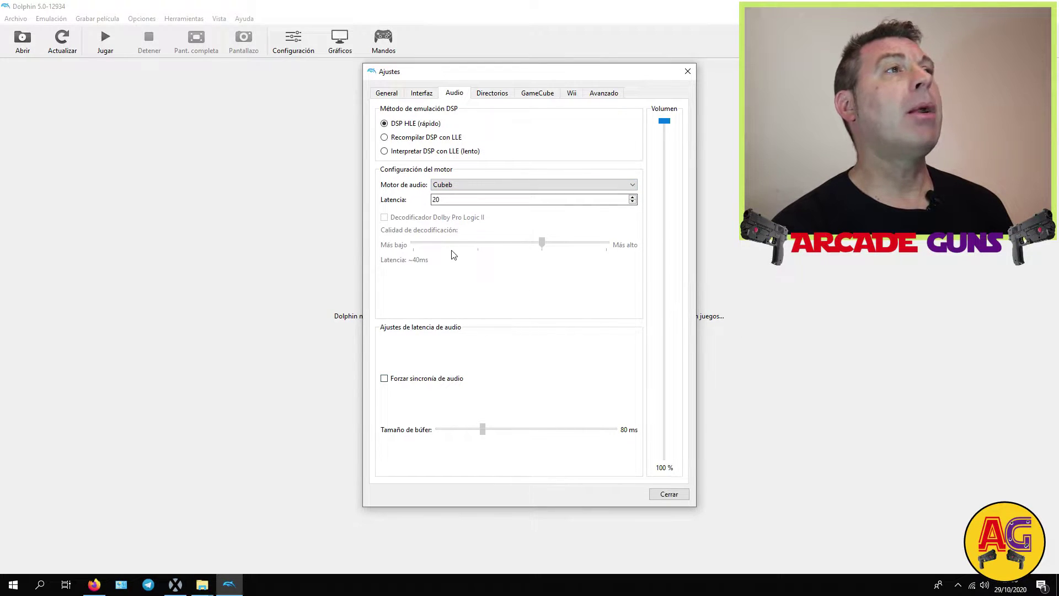
- Add D:\Attract Mode\Roms\Nintendo Wii as a game folder in the directory settings
{"action": "left_click", "coordinate": [494, 95]}
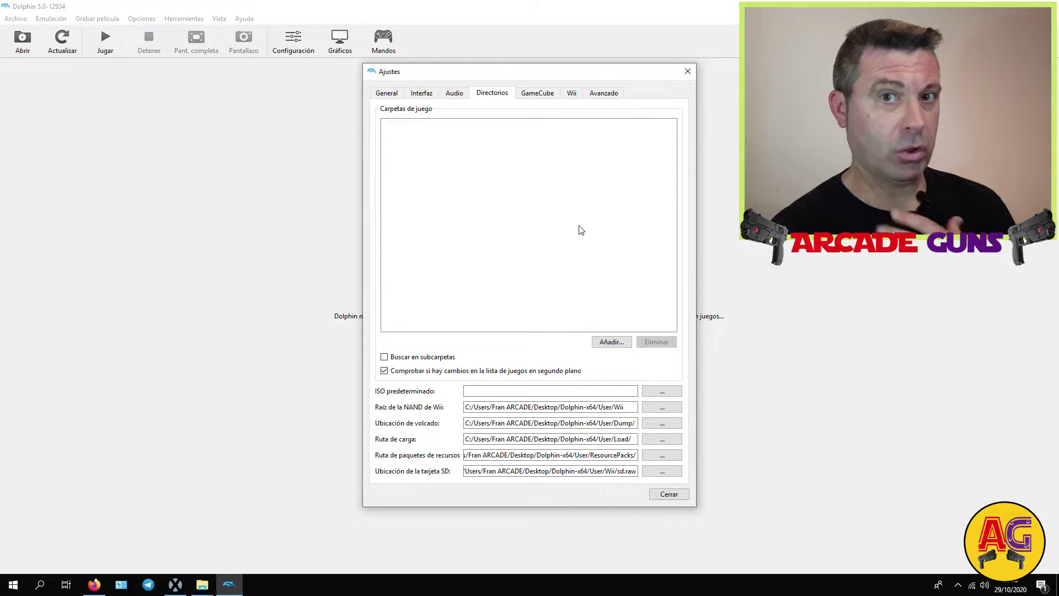
{"action": "left_click", "coordinate": [611, 342]}
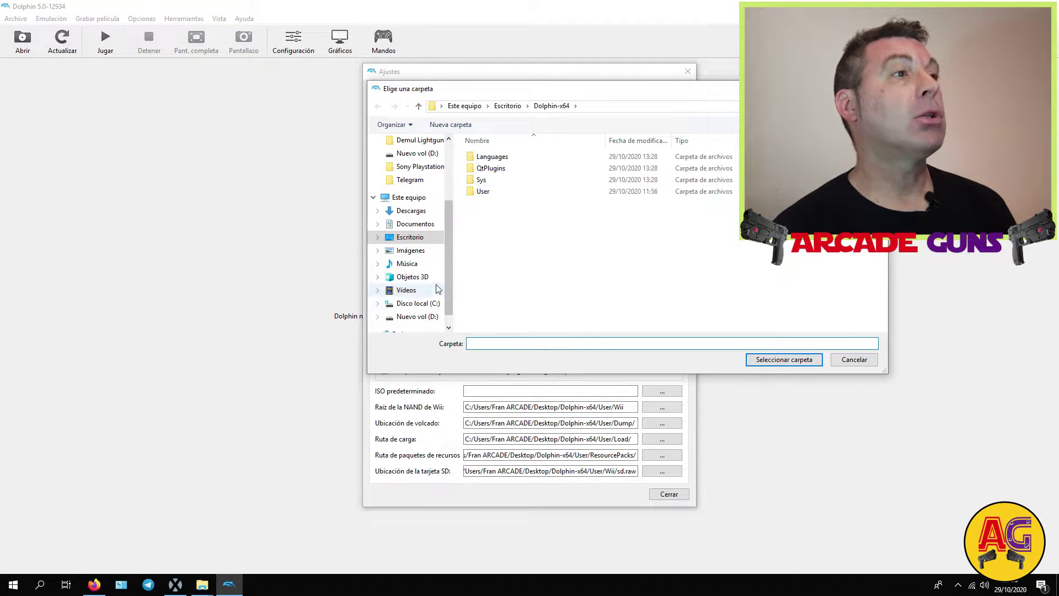
{"action": "left_click", "coordinate": [437, 317]}
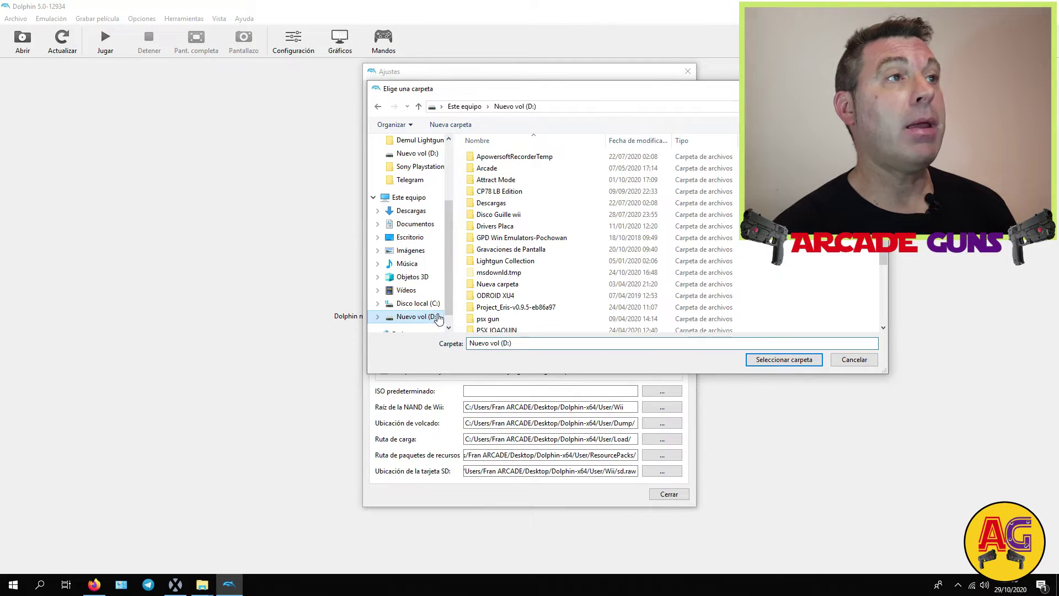
{"action": "left_click", "coordinate": [511, 182]}
{"action": "double_click", "coordinate": [511, 183]}
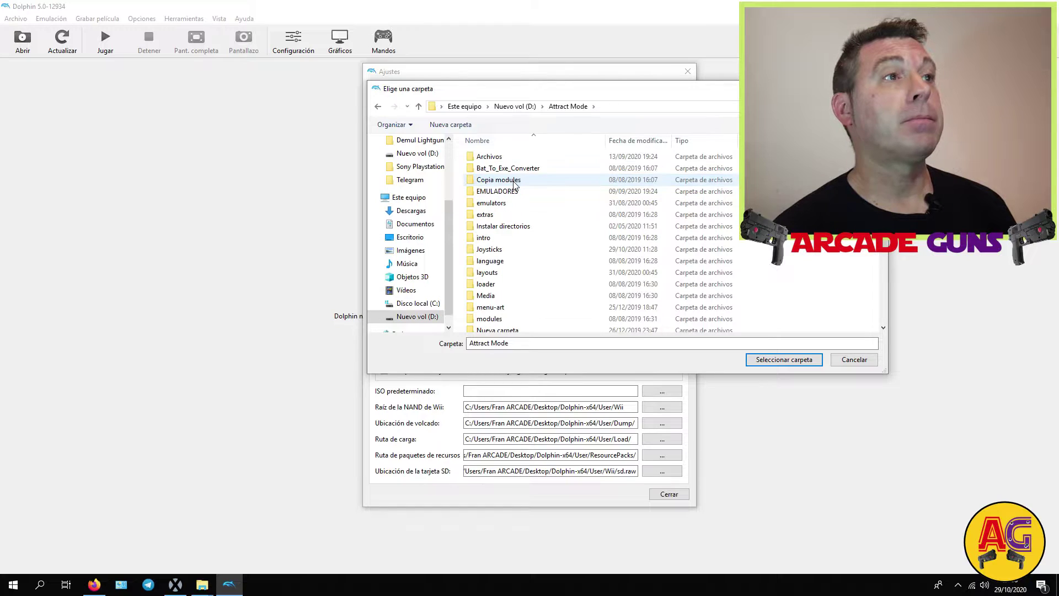
{"action": "scroll", "coordinate": [497, 265], "scroll_direction": "down", "scroll_amount": 3}
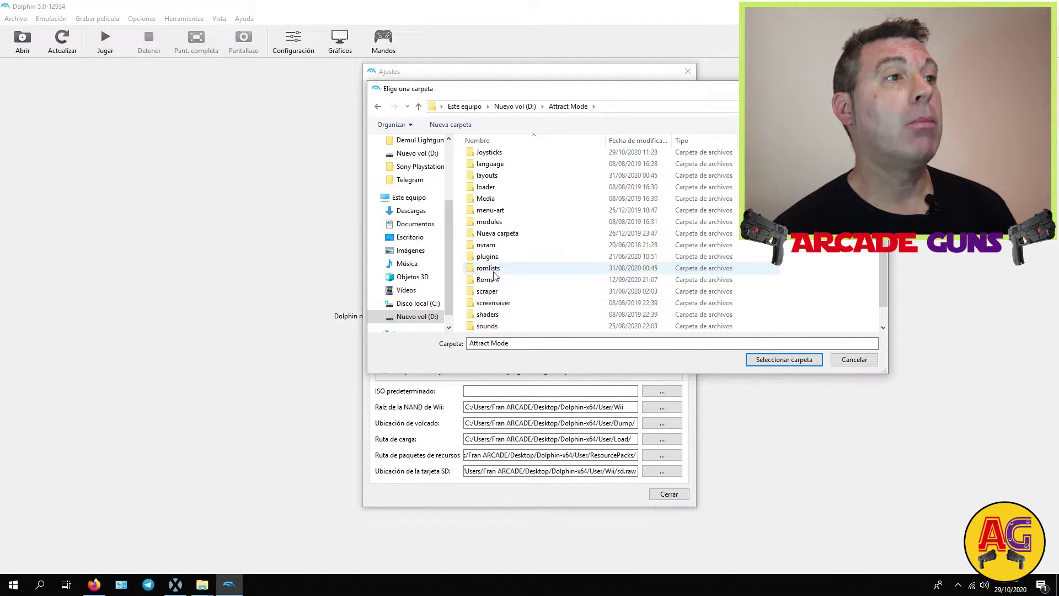
{"action": "double_click", "coordinate": [491, 281]}
{"action": "scroll", "coordinate": [507, 276], "scroll_direction": "down", "scroll_amount": 10}
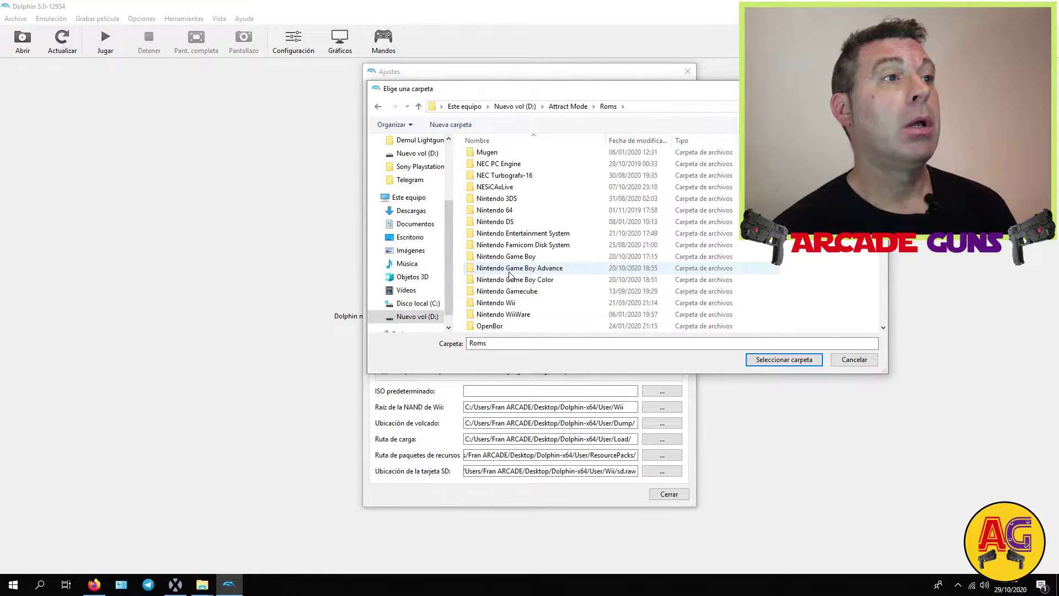
{"action": "scroll", "coordinate": [510, 274], "scroll_direction": "up", "scroll_amount": 4}
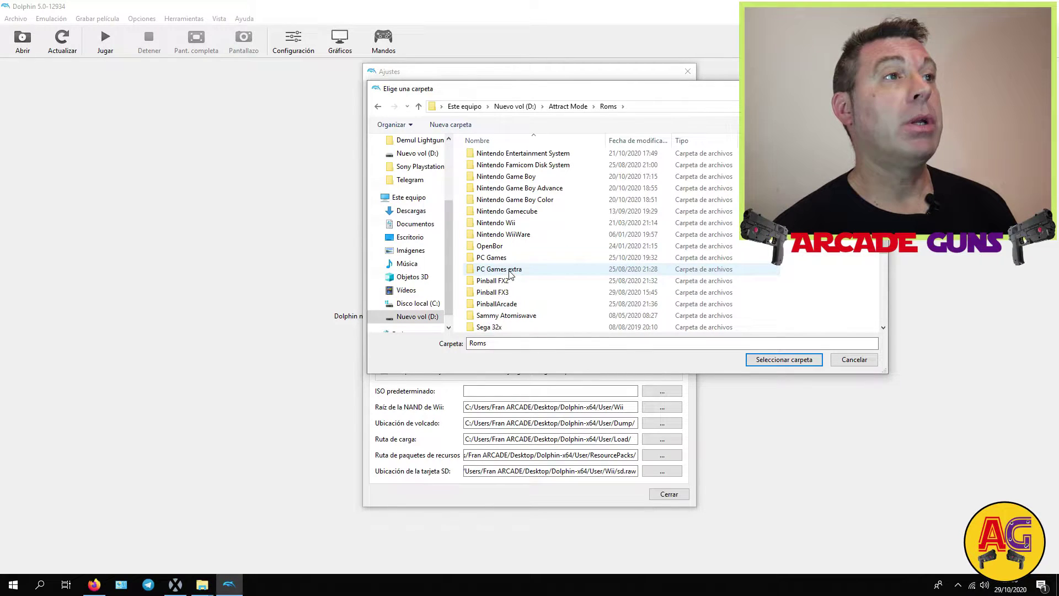
{"action": "double_click", "coordinate": [508, 223]}
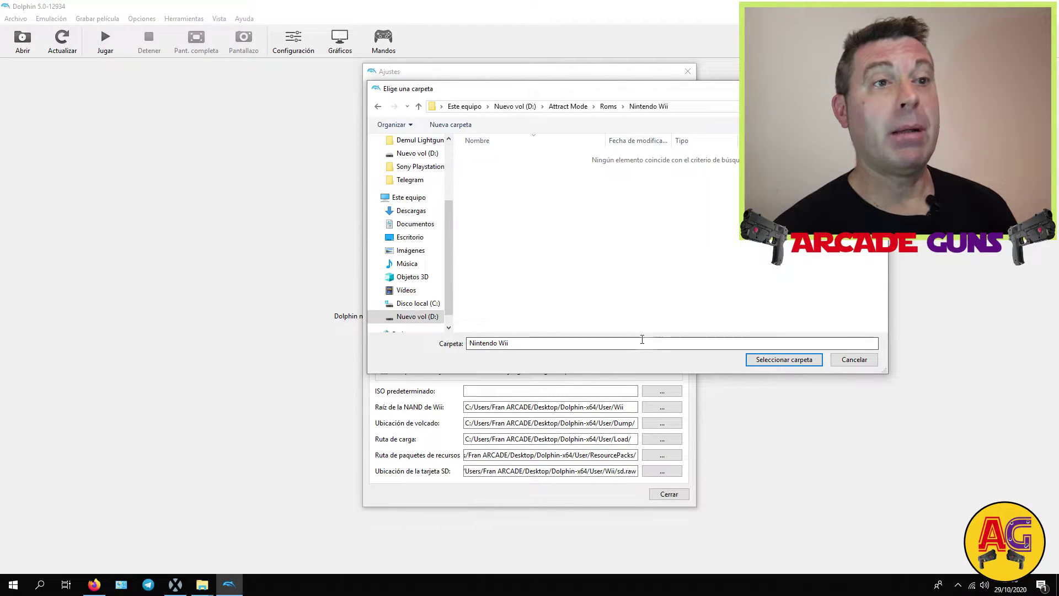
{"action": "left_click", "coordinate": [779, 360]}
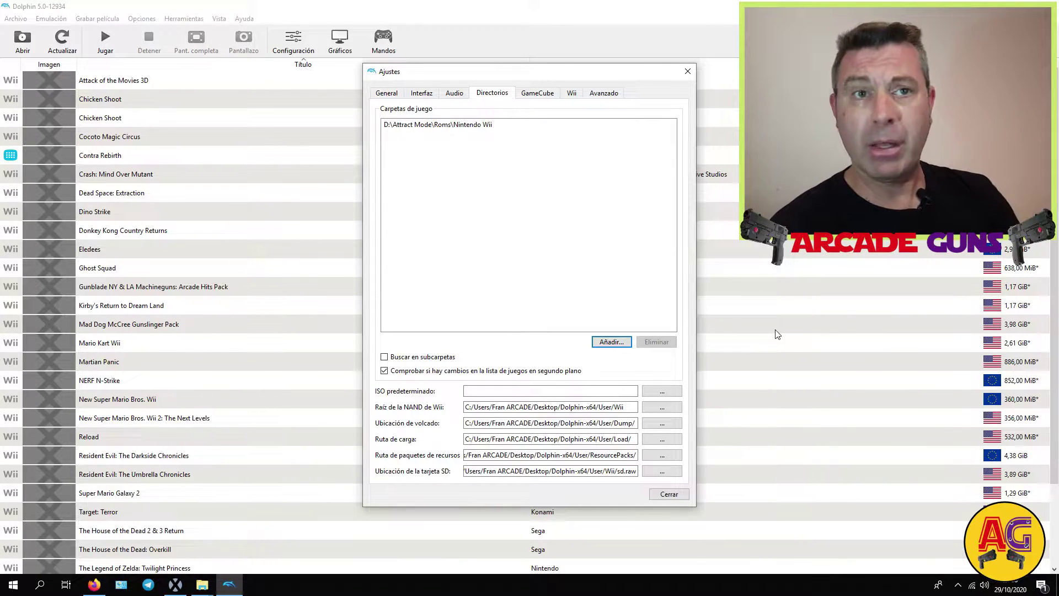
- Set the GameCube system language to Español
{"action": "left_click", "coordinate": [540, 96]}
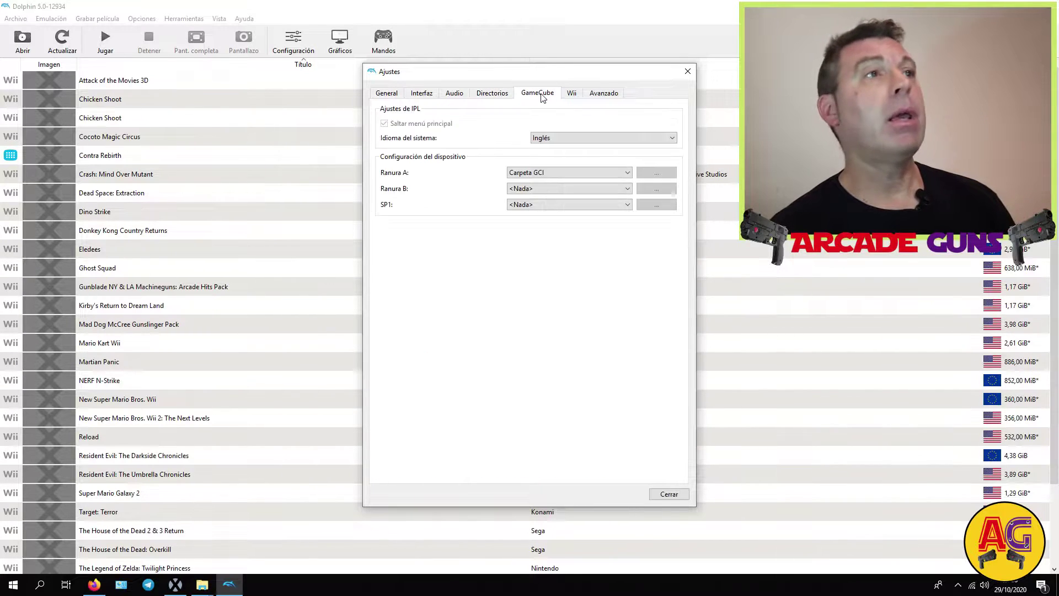
{"action": "left_click", "coordinate": [673, 138]}
{"action": "left_click", "coordinate": [643, 173]}
{"action": "left_click", "coordinate": [647, 173]}
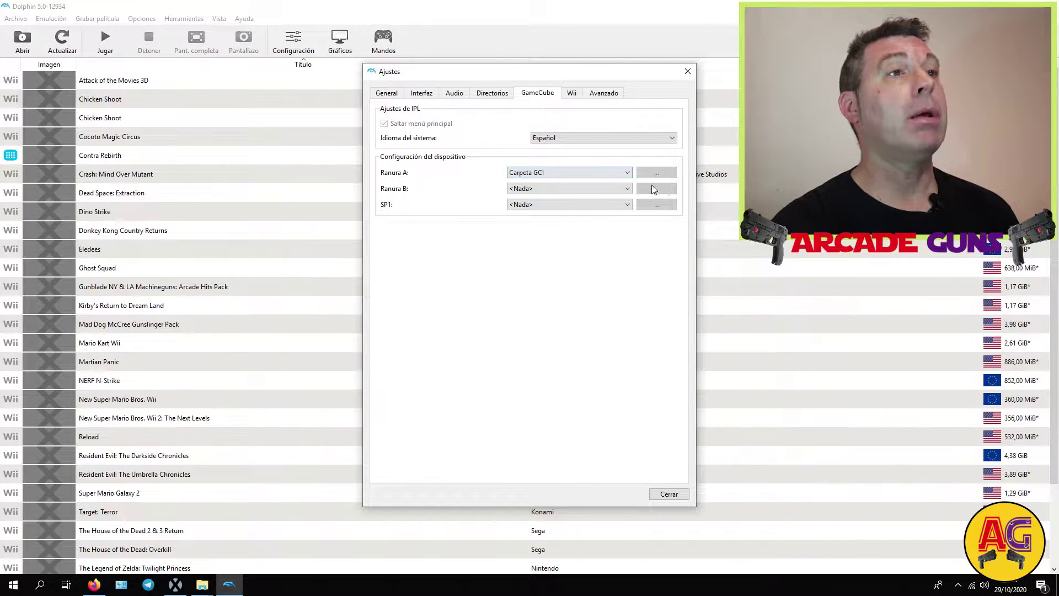
- Set both GameCube device slots, Ranura A and Ranura B, to Tarjeta de memoria
{"action": "left_click", "coordinate": [629, 173]}
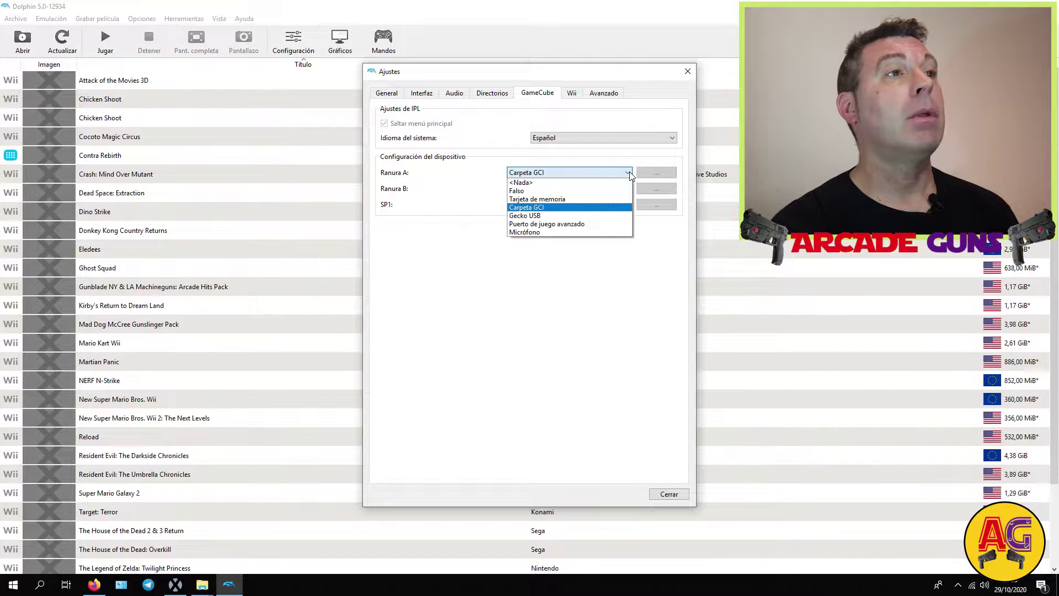
{"action": "left_click", "coordinate": [611, 200]}
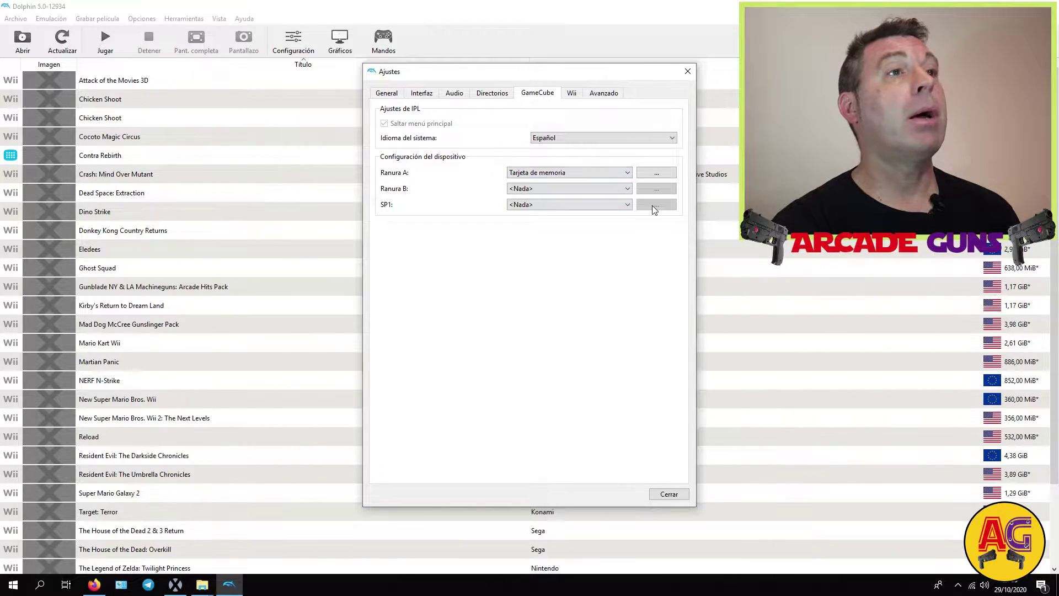
{"action": "left_click", "coordinate": [627, 189]}
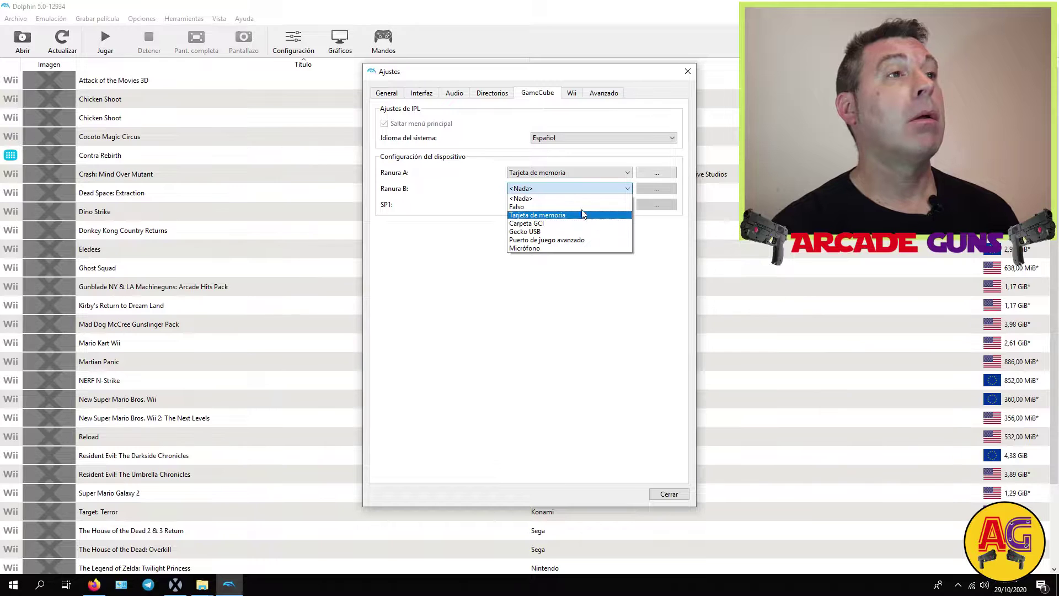
{"action": "left_click", "coordinate": [550, 214]}
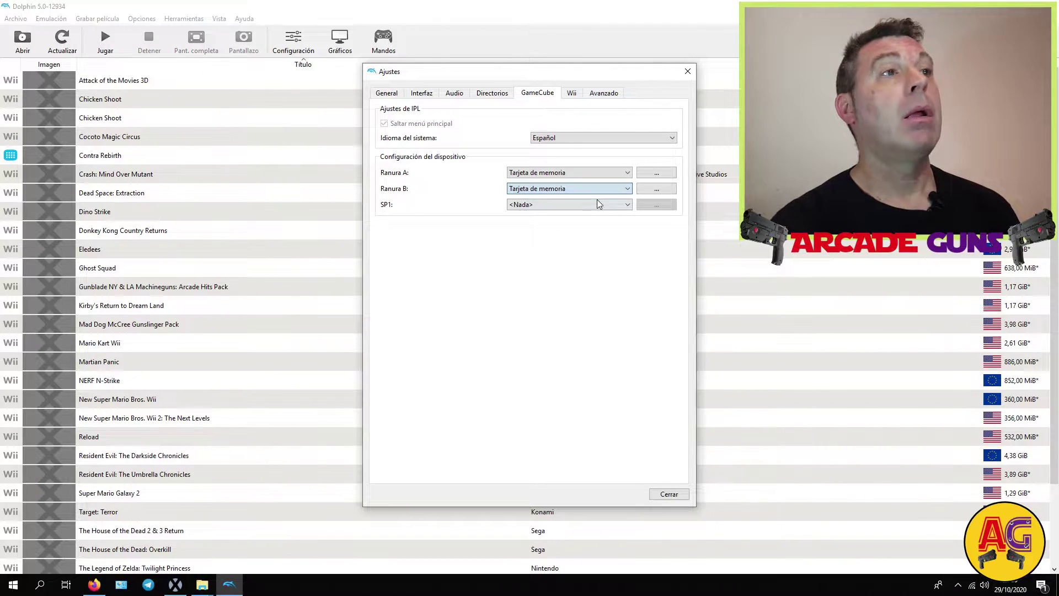
- Create the memory card file for Ranura A as Memory 1 in the User/GC/EUR folder
{"action": "left_click", "coordinate": [658, 174]}
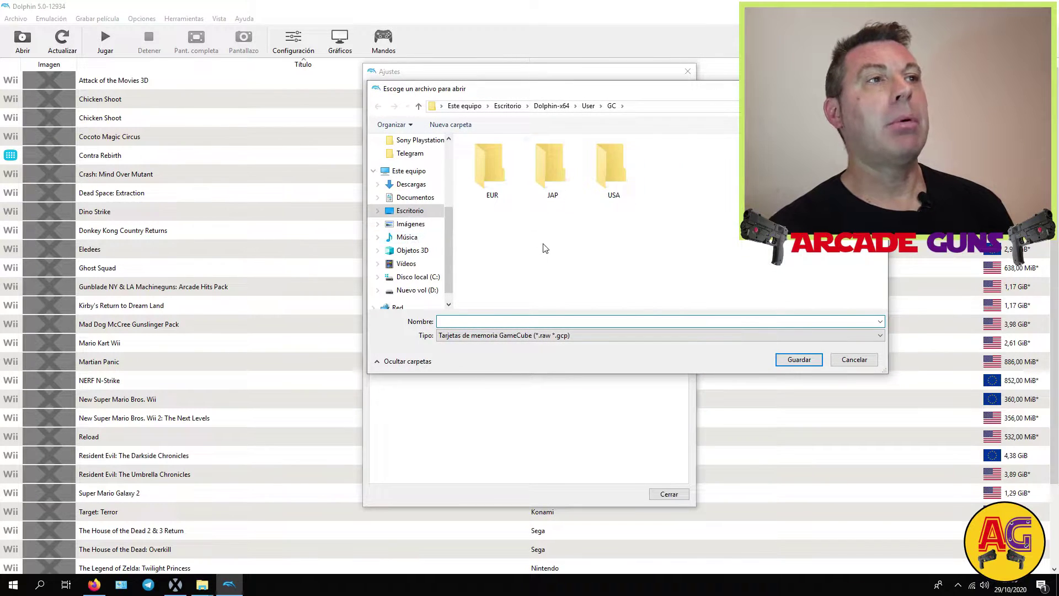
{"action": "double_click", "coordinate": [485, 176]}
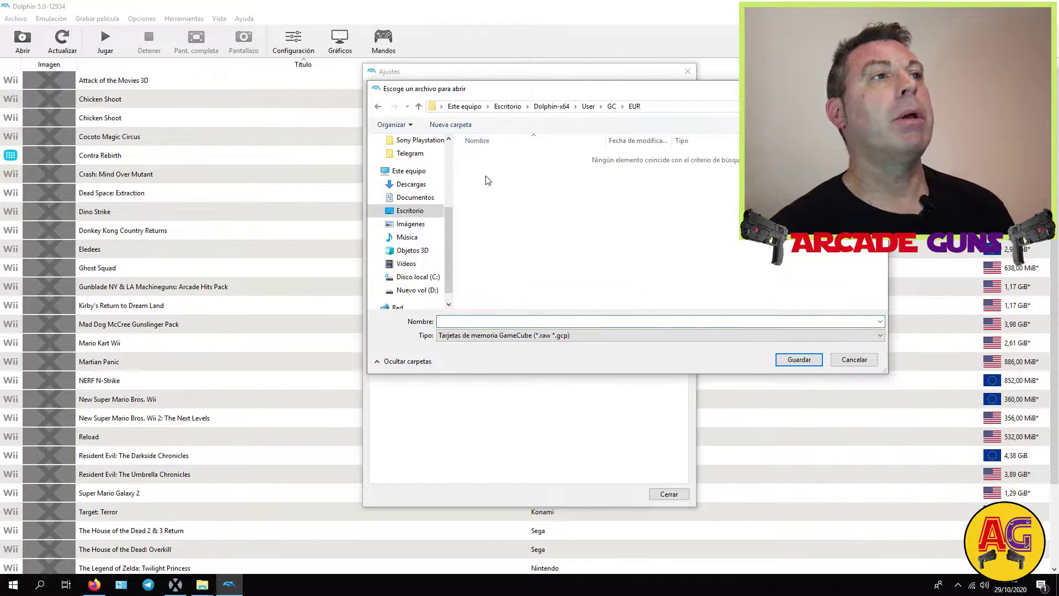
{"action": "left_click", "coordinate": [549, 321]}
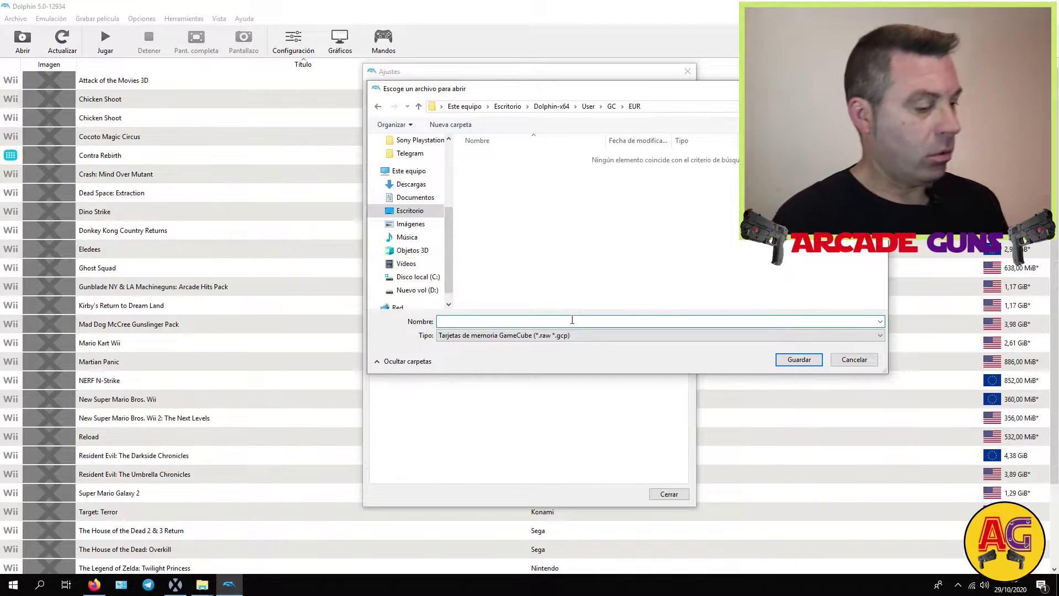
{"action": "type", "text": "M"}
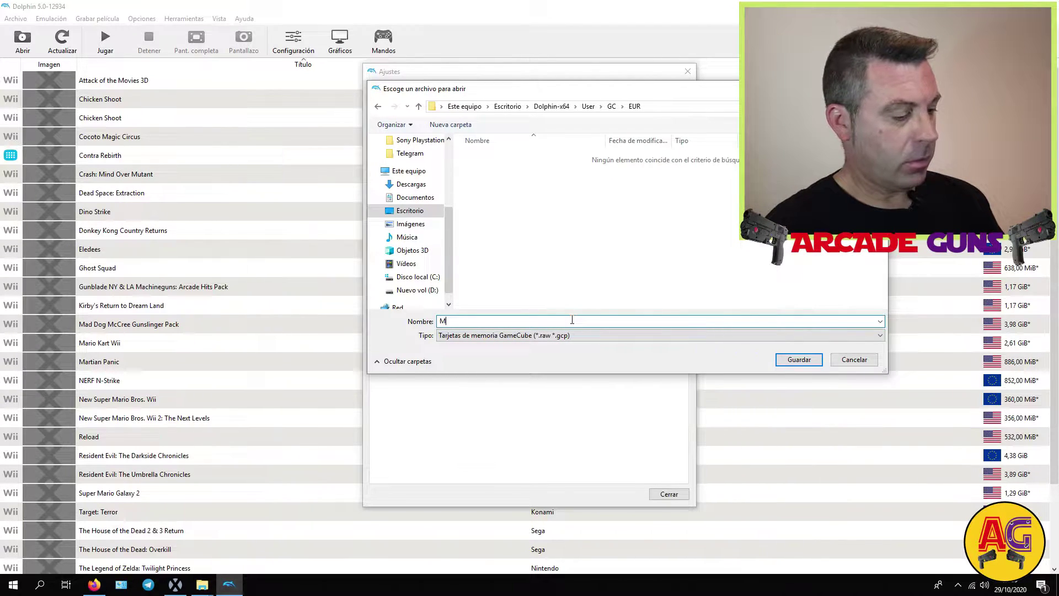
{"action": "type", "text": "emo"}
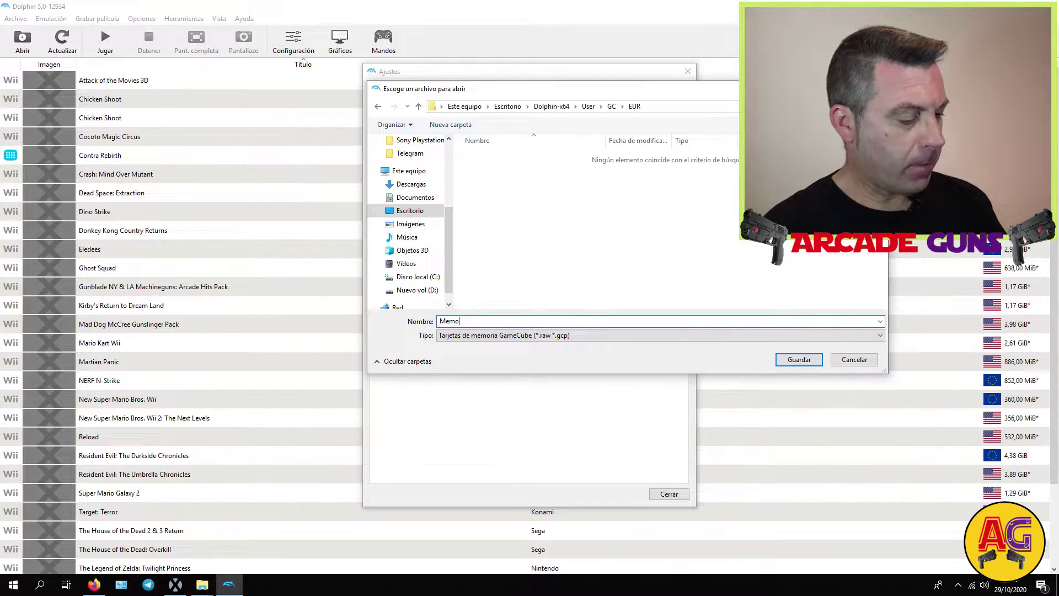
{"action": "type", "text": "ry"}
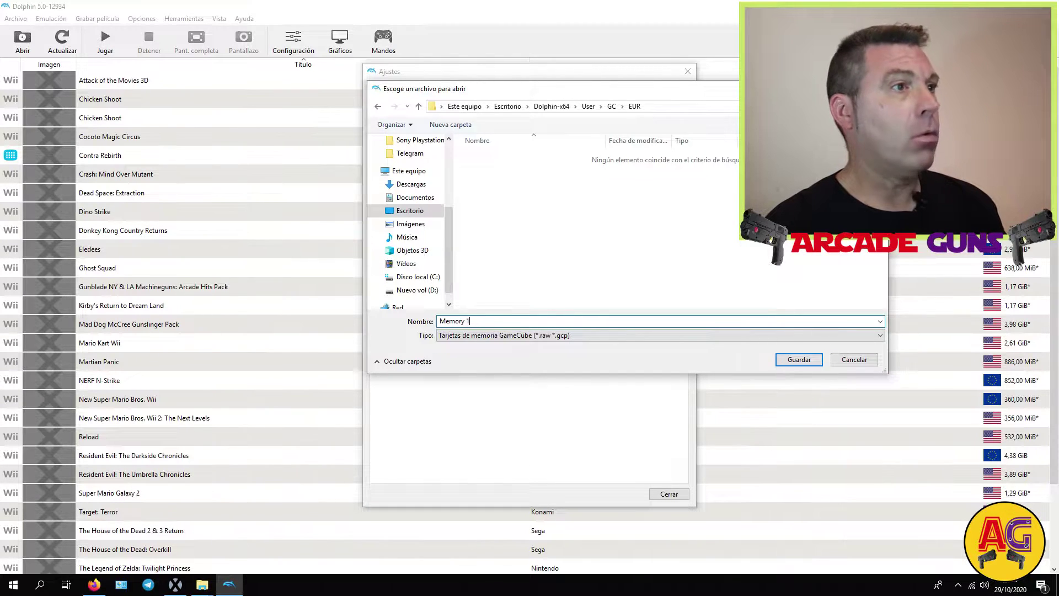
{"action": "type", "text": " 1"}
{"action": "left_click", "coordinate": [799, 360]}
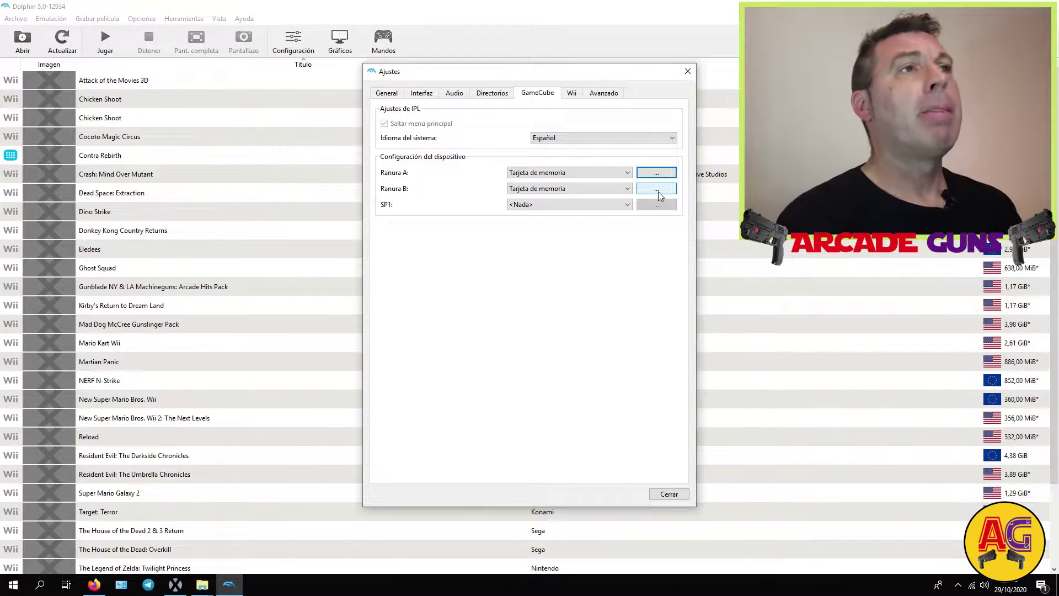
- In the Wii settings, keep the aspect ratio at 16:9 and set the system language to Español
{"action": "left_click", "coordinate": [571, 95]}
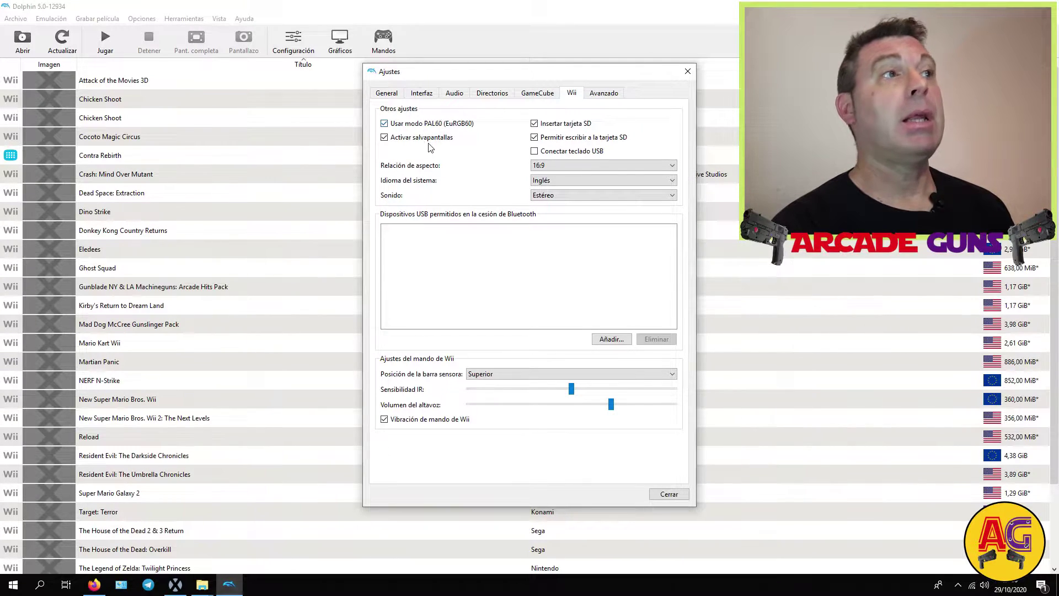
{"action": "mouse_move", "coordinate": [452, 144]}
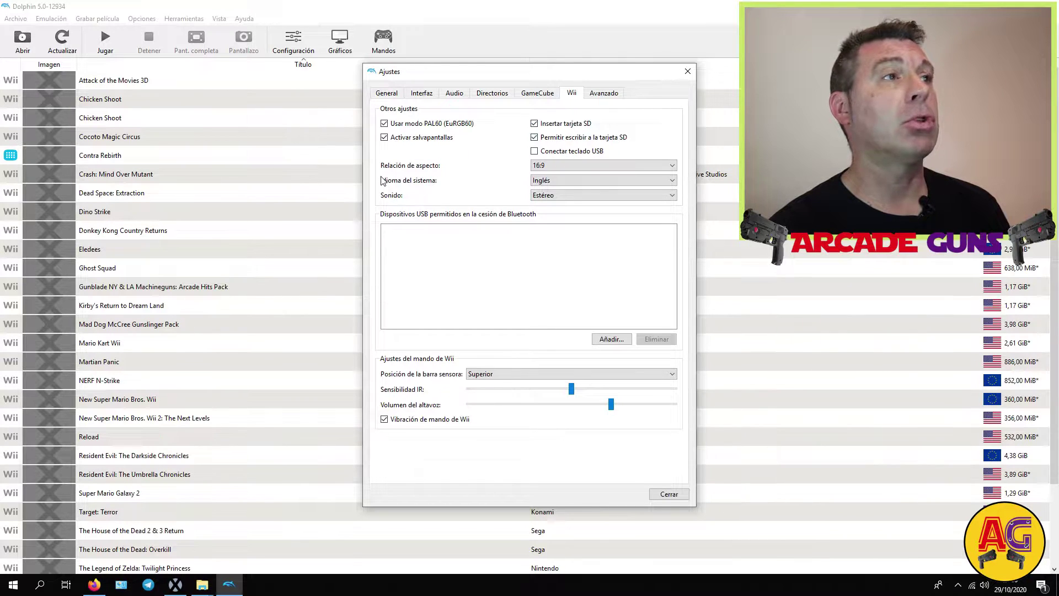
{"action": "left_click", "coordinate": [670, 166]}
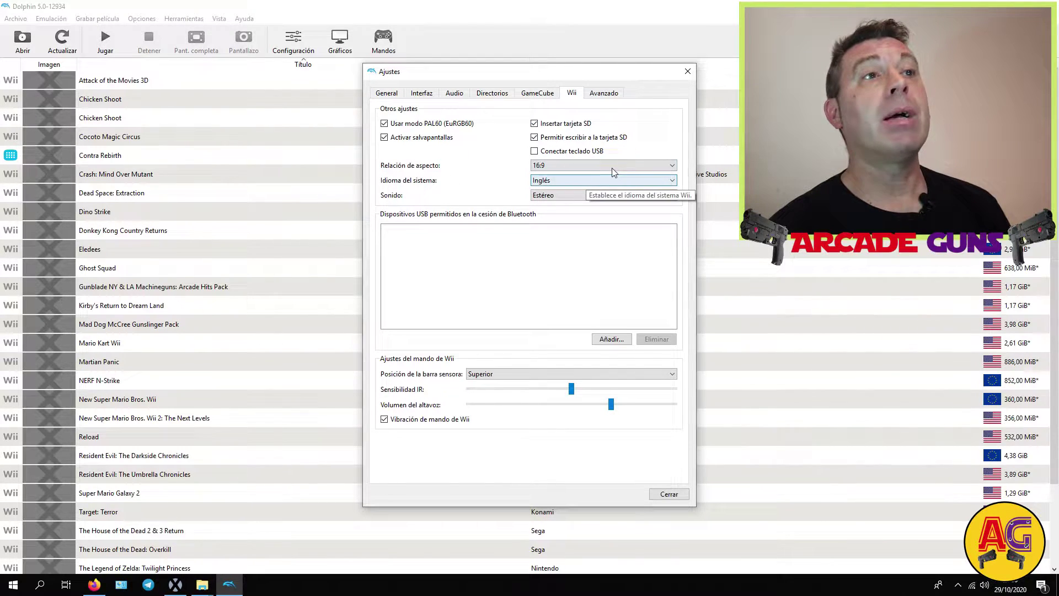
{"action": "left_click", "coordinate": [671, 166]}
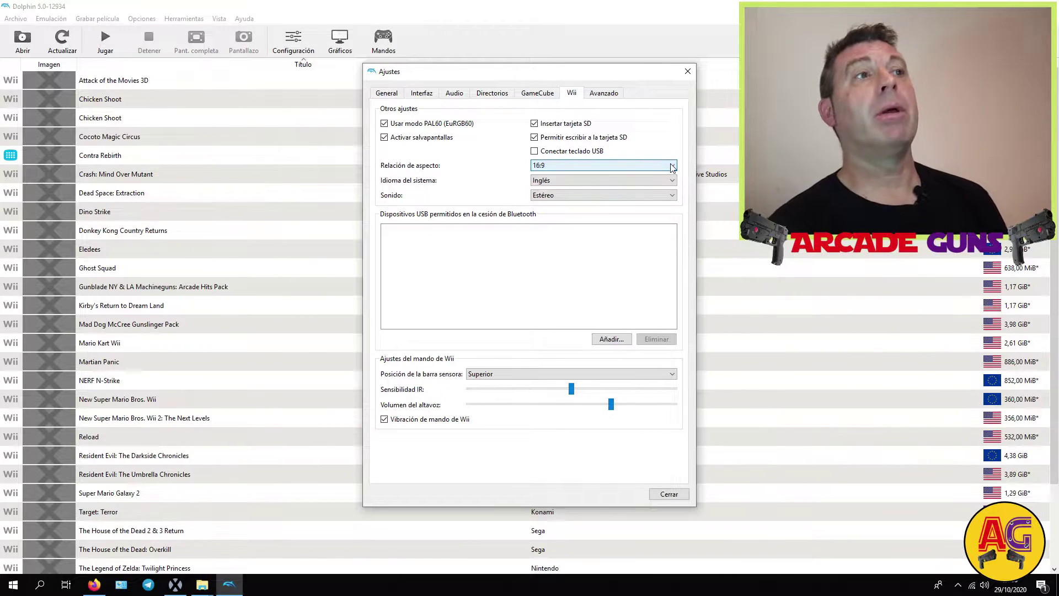
{"action": "left_click", "coordinate": [648, 182]}
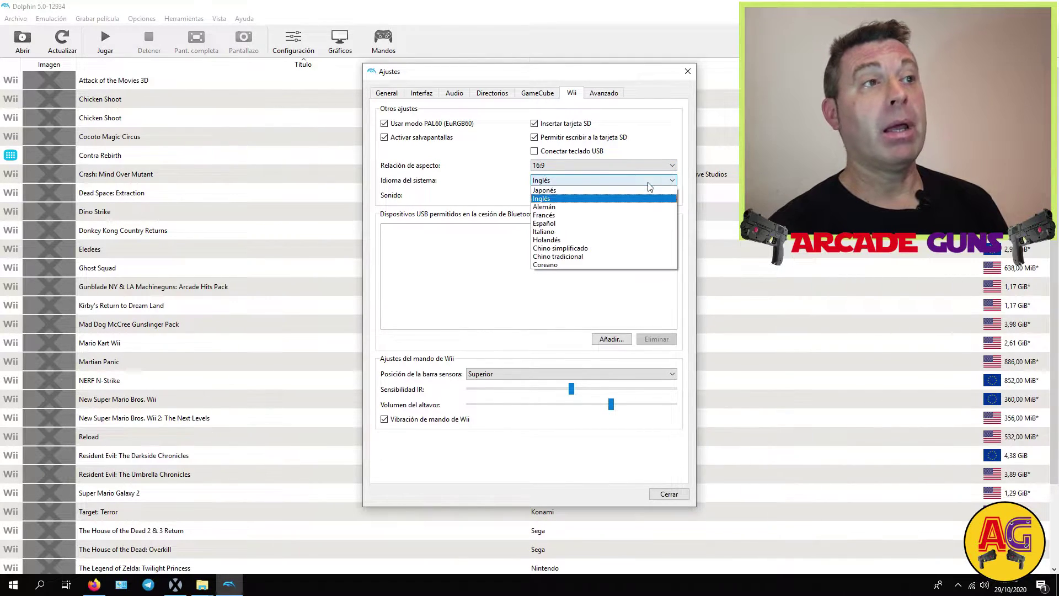
{"action": "left_click", "coordinate": [606, 225]}
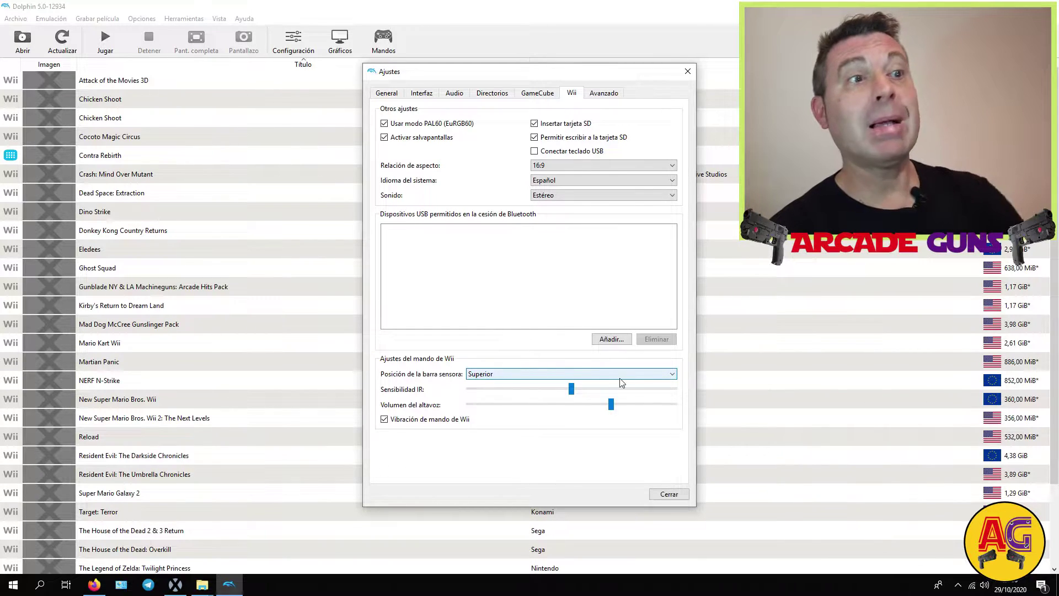
- Set the Wii sensor bar position to Inferior, and close the settings after checking the advanced options
{"action": "left_click", "coordinate": [671, 376]}
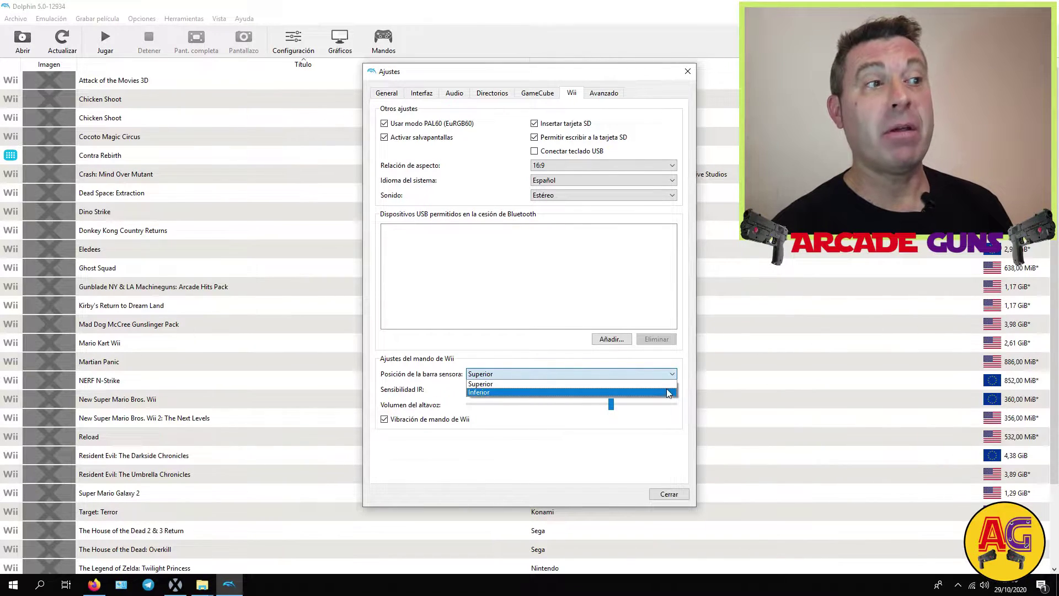
{"action": "left_click", "coordinate": [666, 394]}
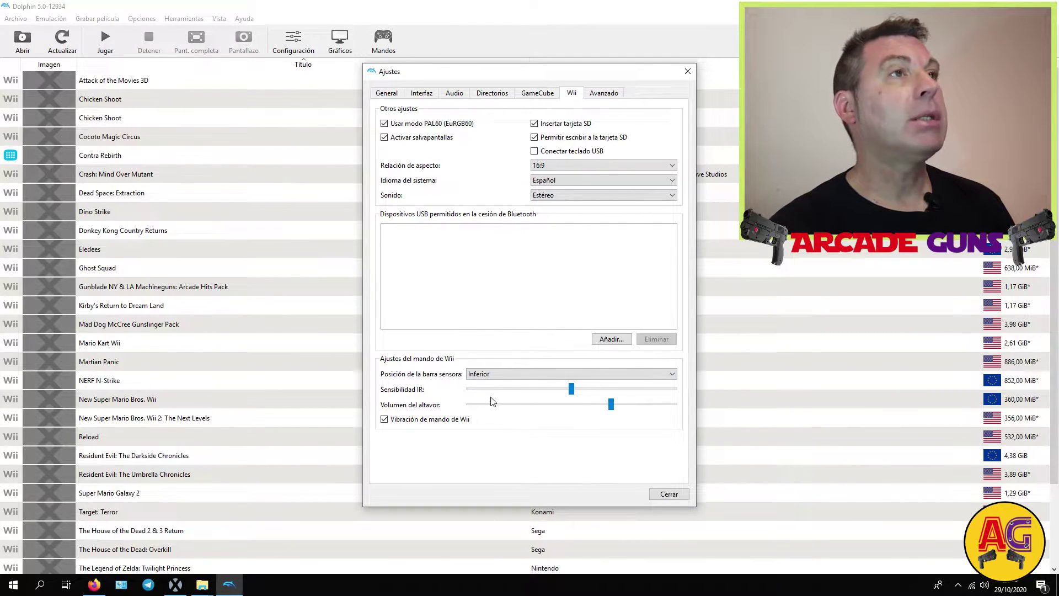
{"action": "left_click", "coordinate": [604, 95]}
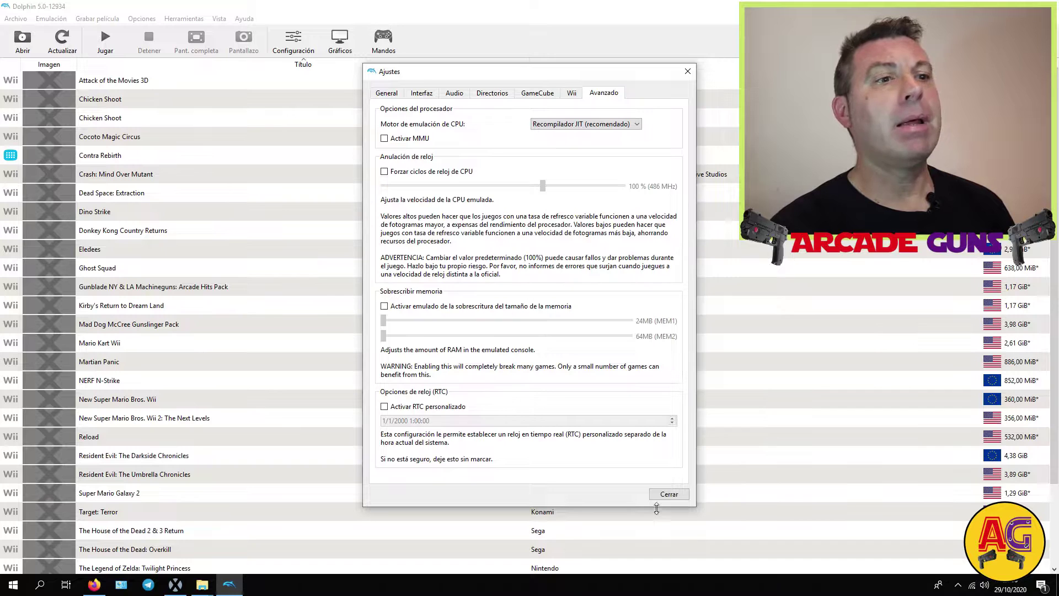
{"action": "left_click", "coordinate": [669, 494]}
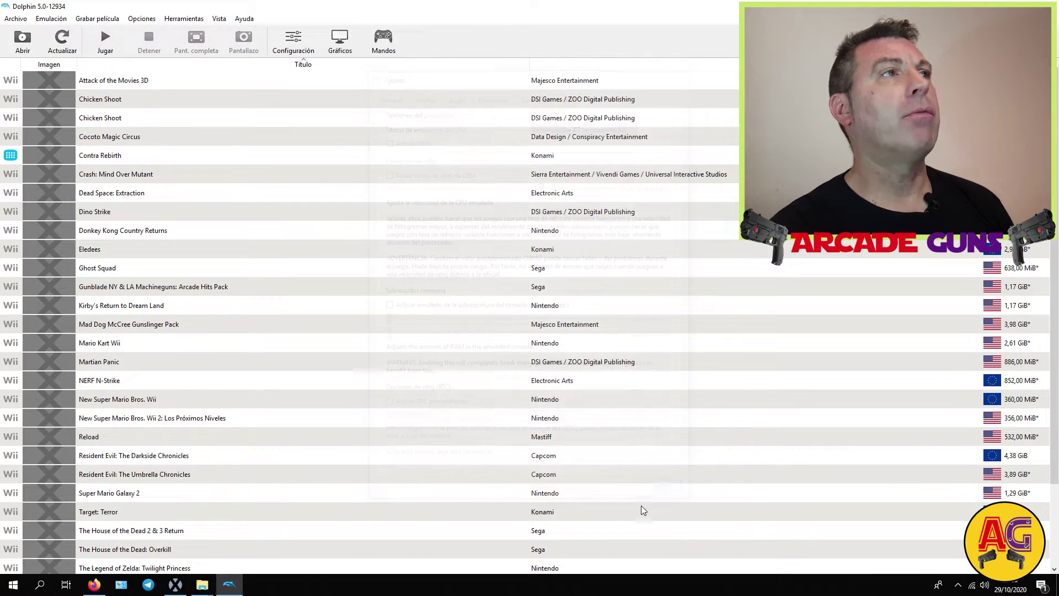
- Select Vulkan as the graphics engine in the general graphics configuration
{"action": "left_click", "coordinate": [340, 44]}
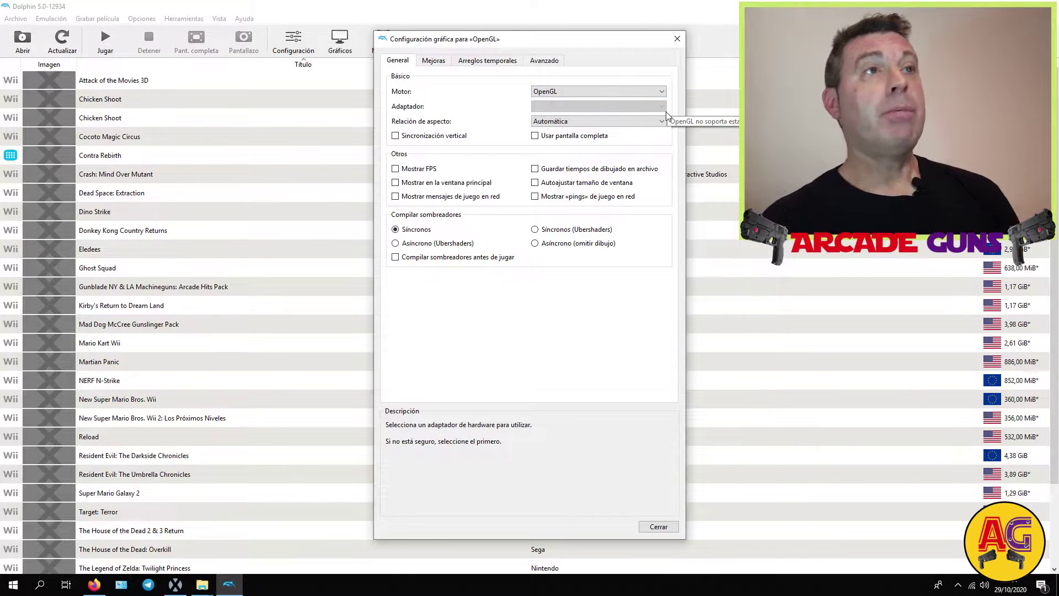
{"action": "left_click", "coordinate": [665, 92]}
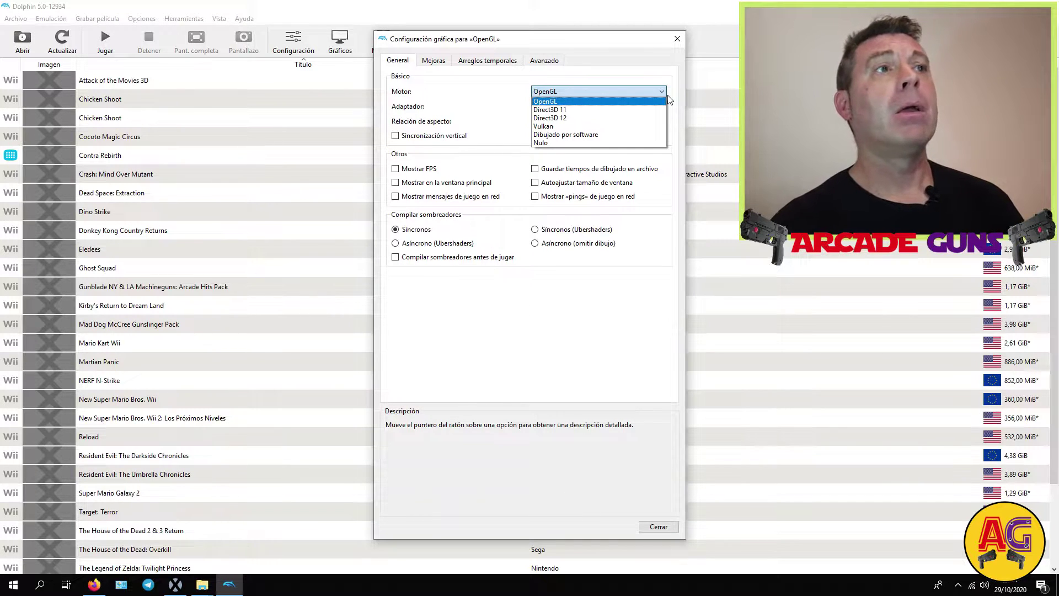
{"action": "left_click", "coordinate": [621, 128]}
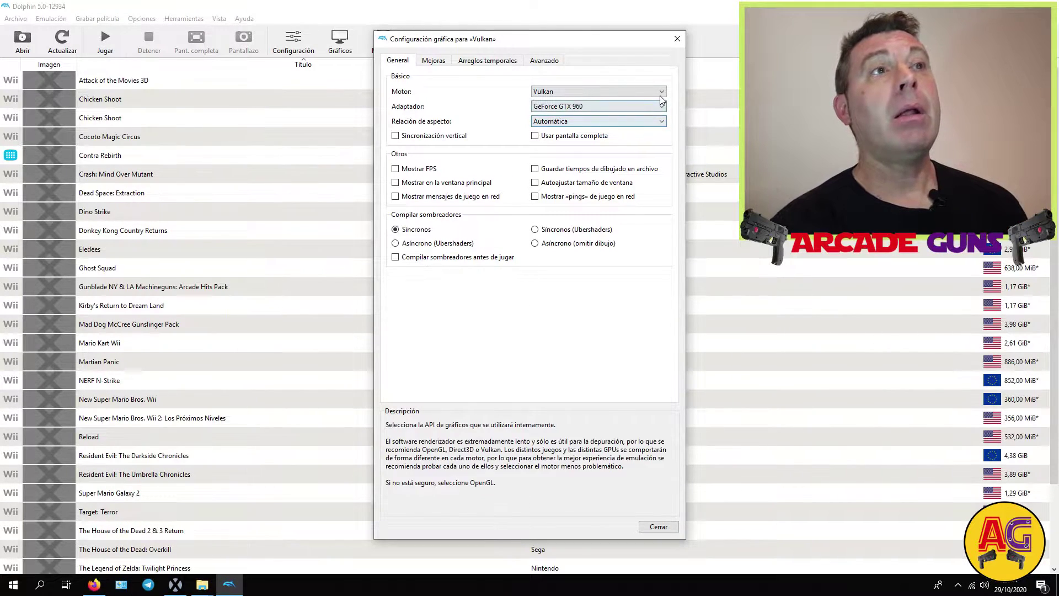
- Keep Vulkan as the graphics engine and select the GeForce GTX 960 as the adapter
{"action": "left_click", "coordinate": [659, 93]}
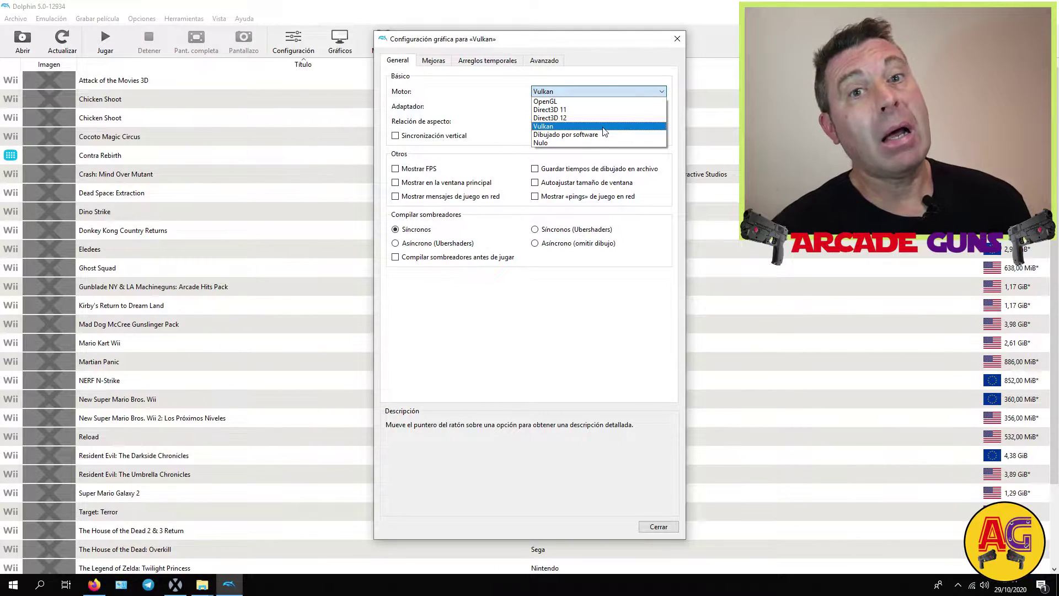
{"action": "left_click", "coordinate": [593, 88]}
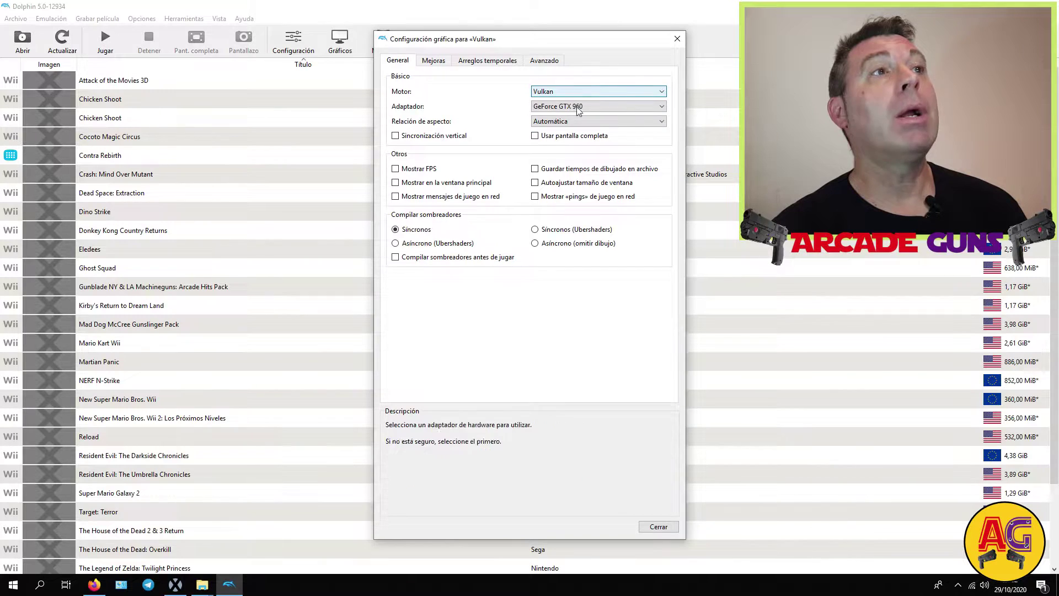
{"action": "left_click", "coordinate": [662, 110]}
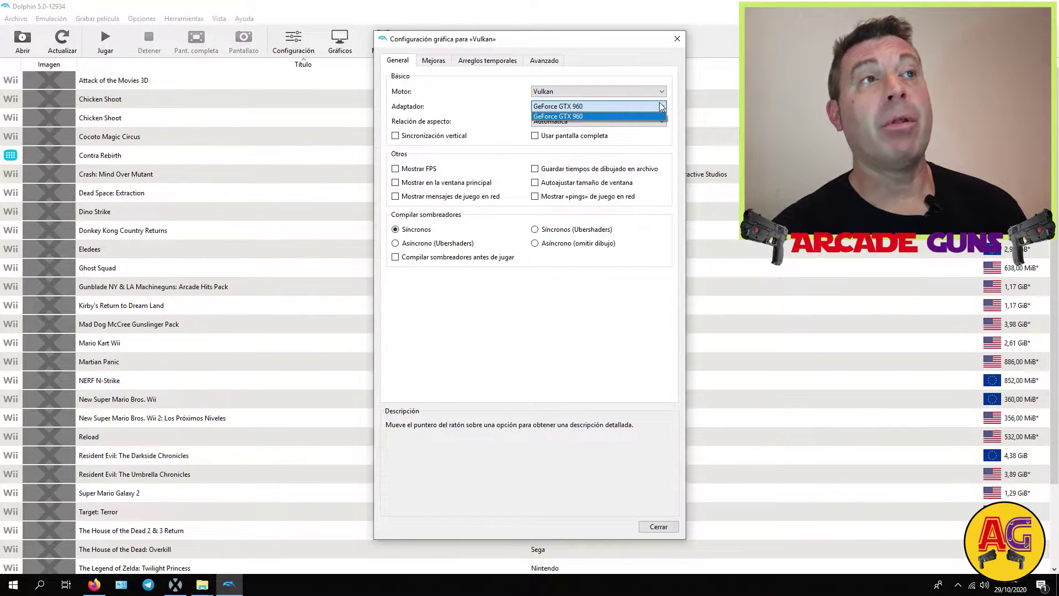
{"action": "left_click", "coordinate": [657, 115]}
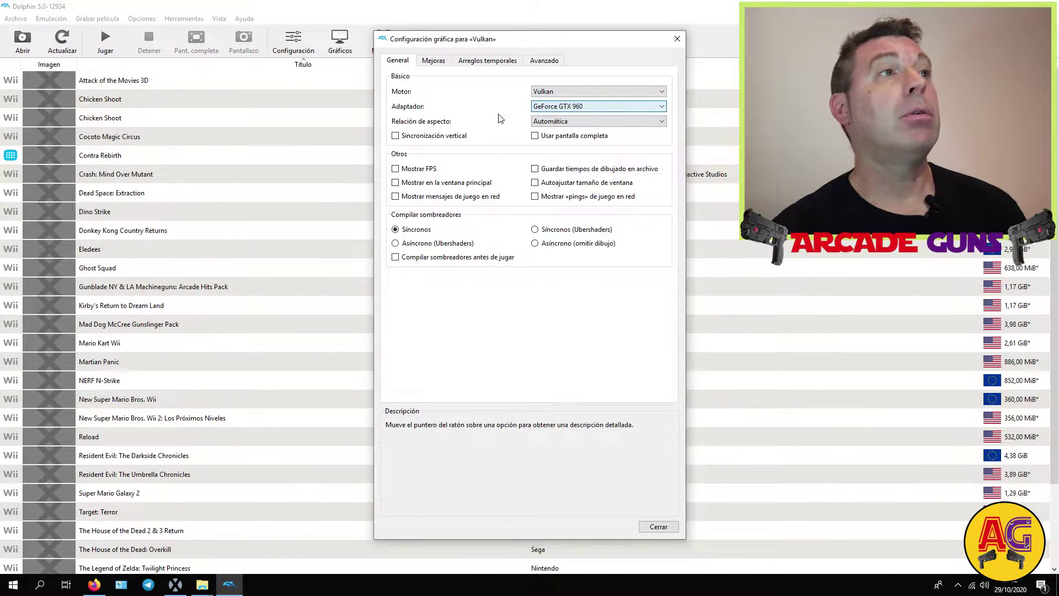
- Force the aspect ratio to 16:9 and enable vertical synchronization, full screen and the FPS display
{"action": "left_click", "coordinate": [661, 122]}
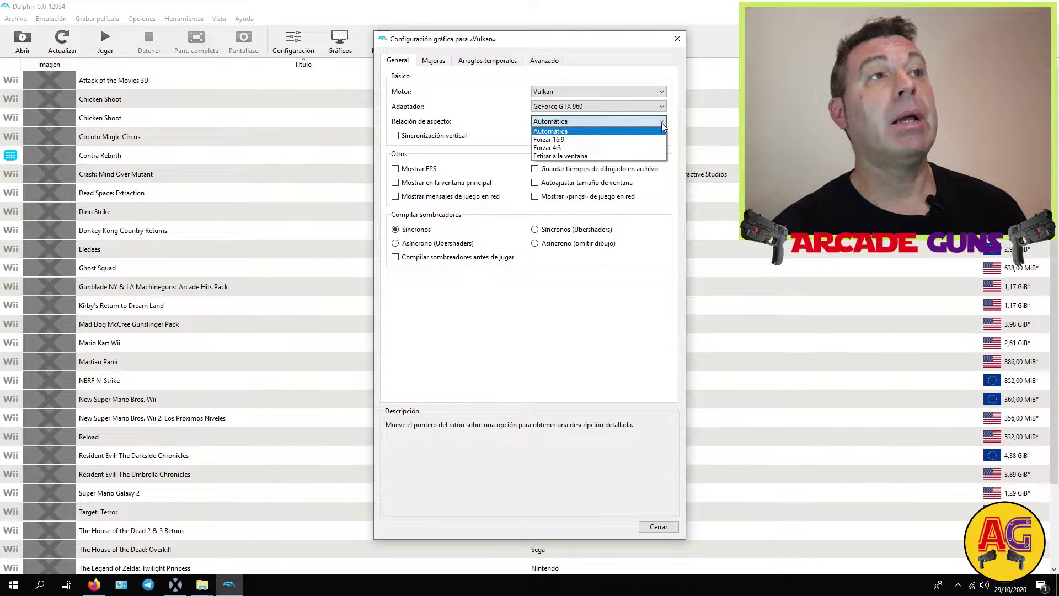
{"action": "left_click", "coordinate": [565, 142]}
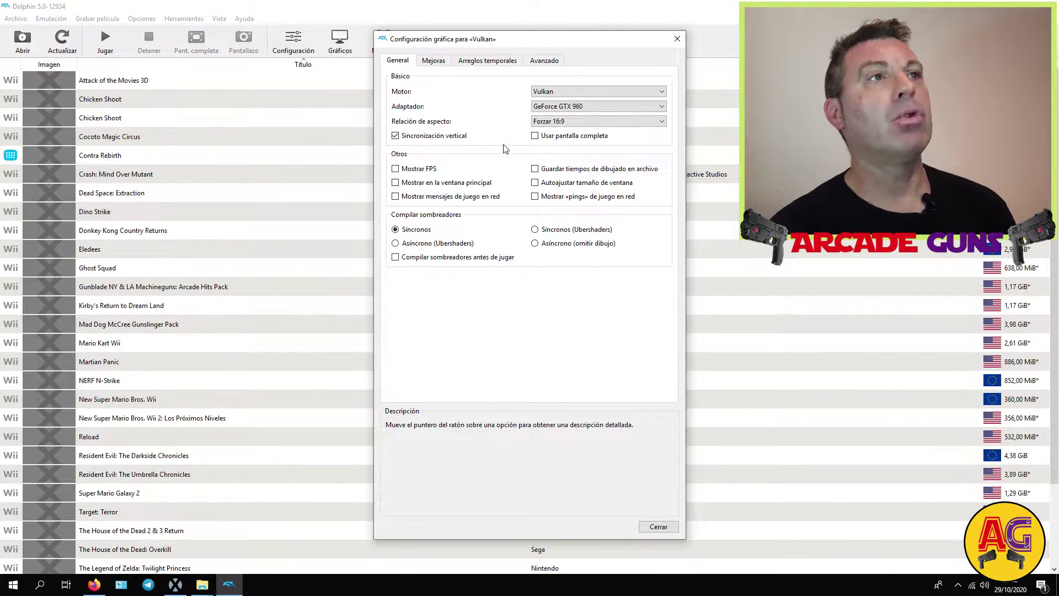
{"action": "left_click", "coordinate": [534, 137]}
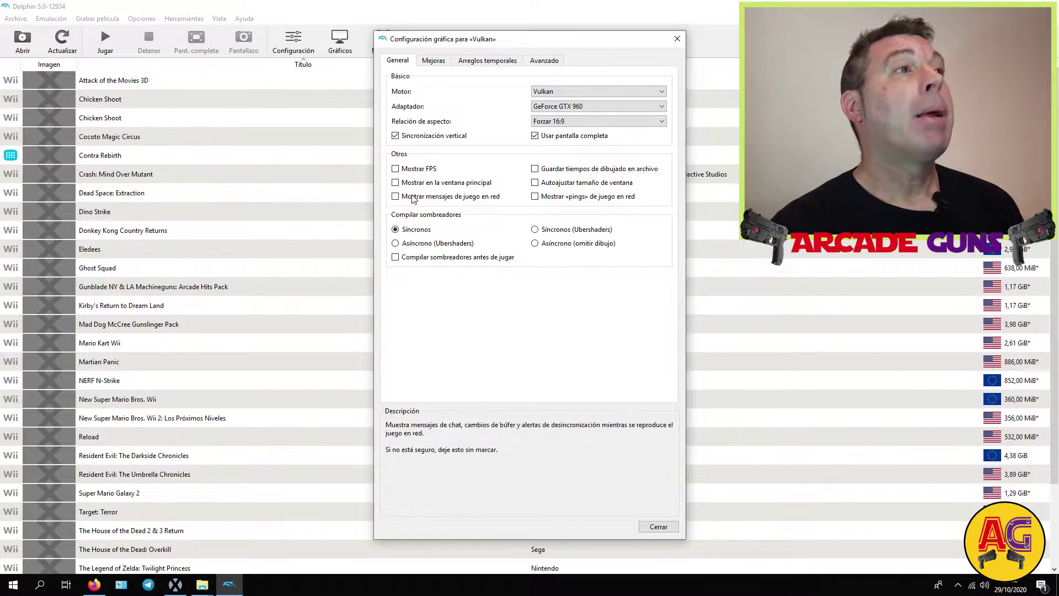
{"action": "left_click", "coordinate": [395, 169]}
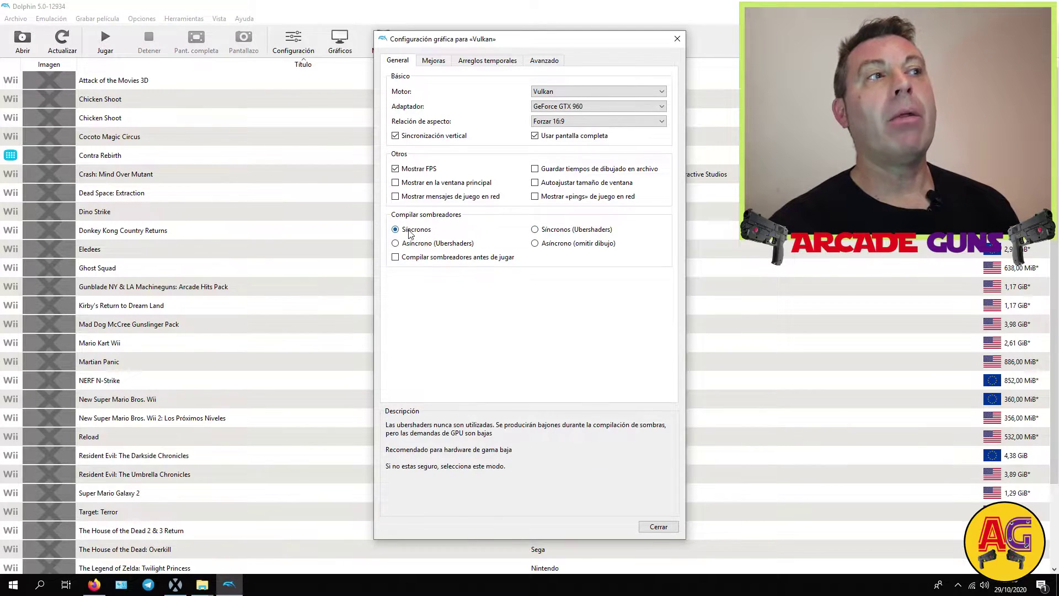
- Set shader compilation to Síncronos (Ubershaders) and enable compiling shaders before playing
{"action": "left_click", "coordinate": [535, 230]}
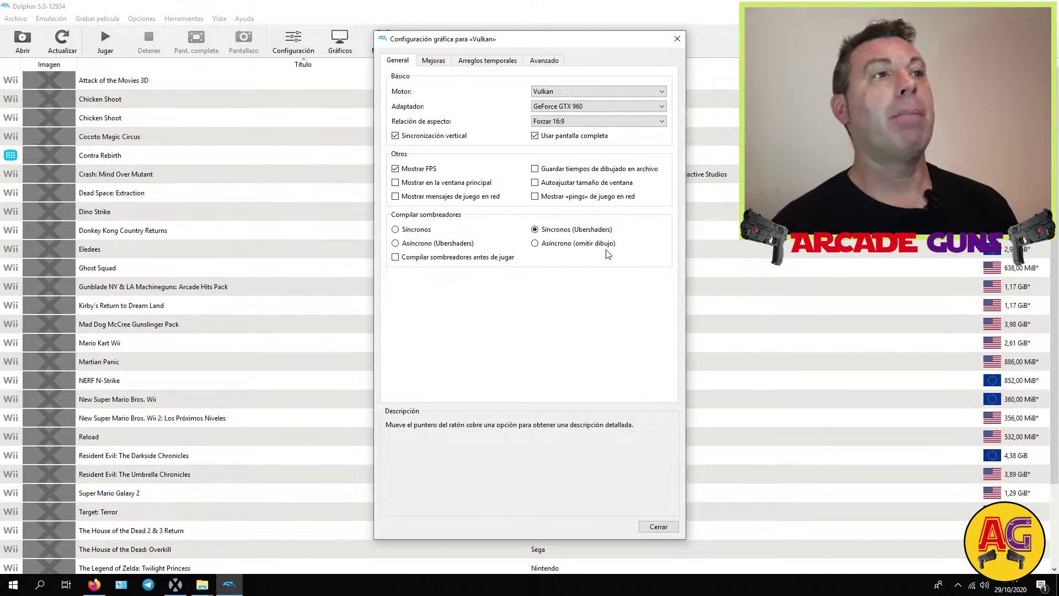
{"action": "mouse_move", "coordinate": [586, 248]}
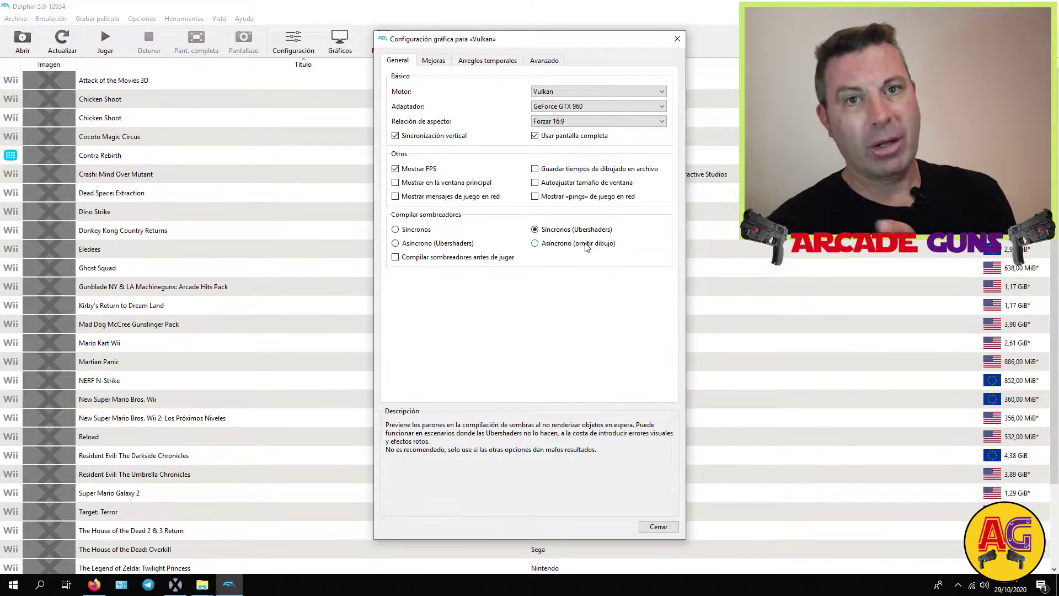
{"action": "mouse_move", "coordinate": [546, 235]}
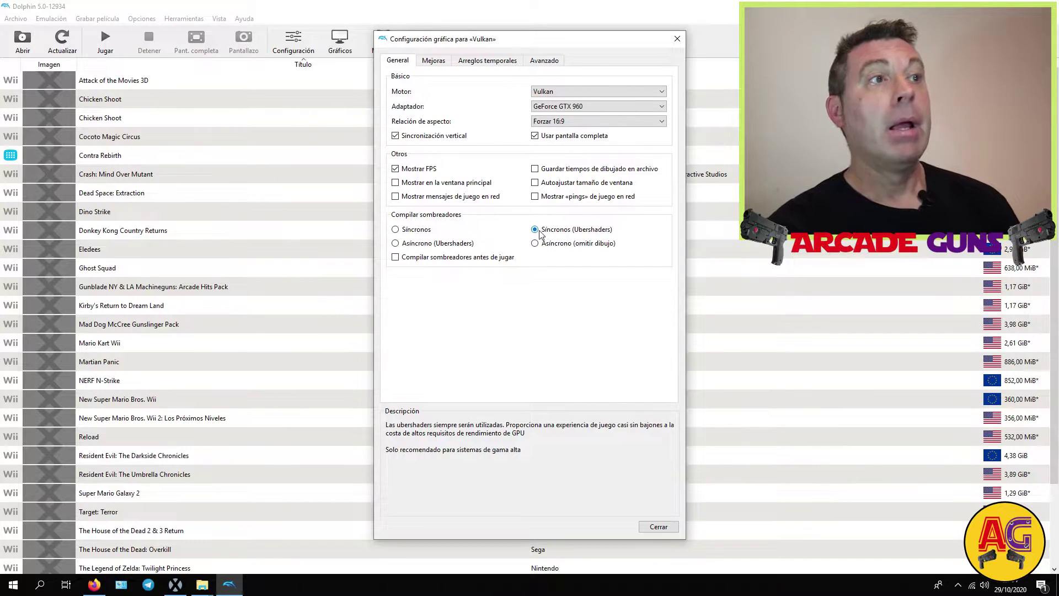
{"action": "mouse_move", "coordinate": [403, 260]}
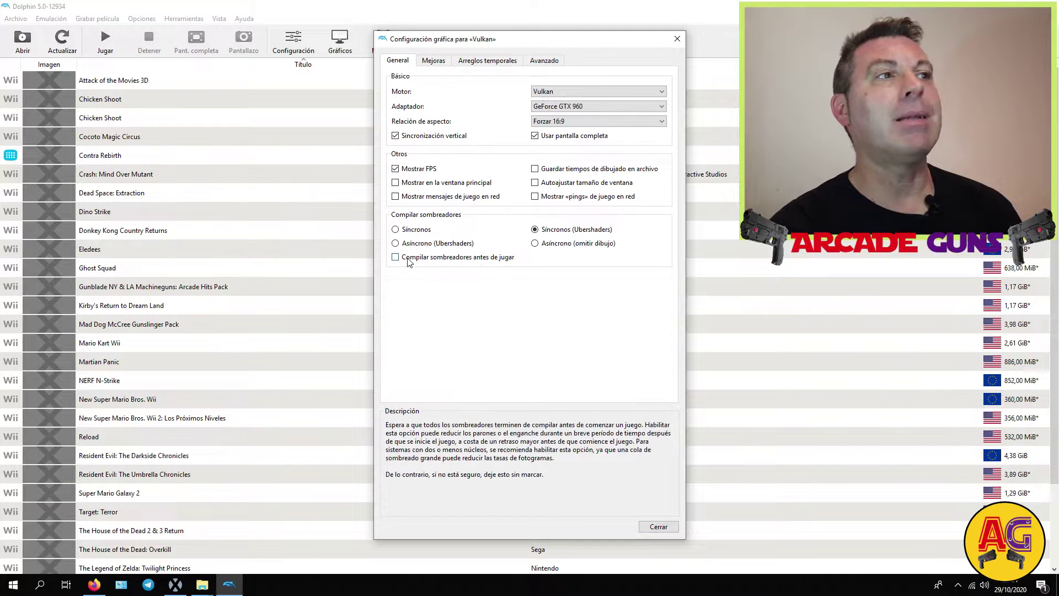
{"action": "left_click", "coordinate": [396, 257]}
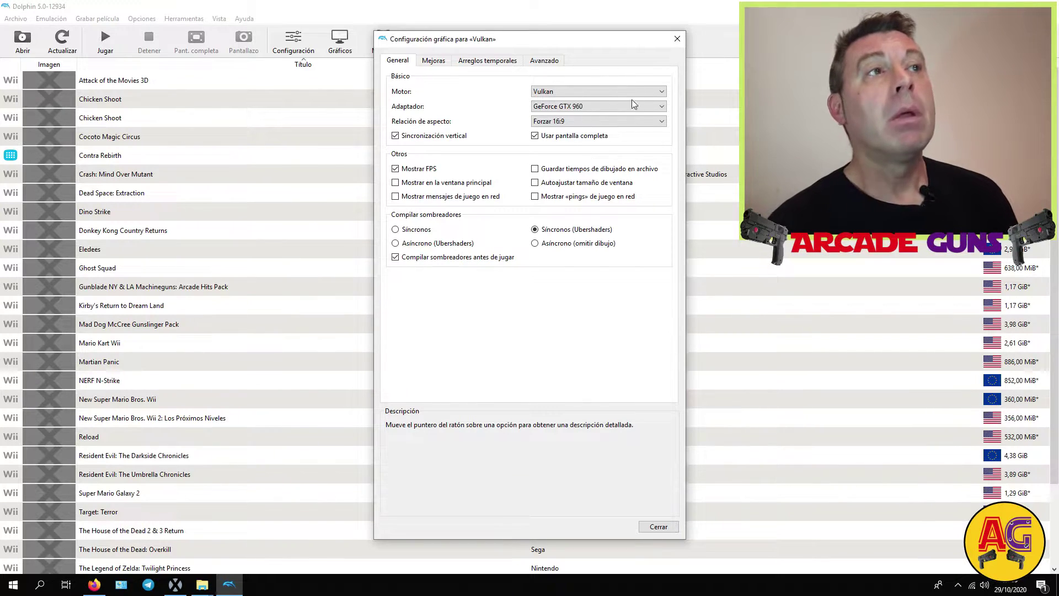
{"action": "mouse_move", "coordinate": [631, 88]}
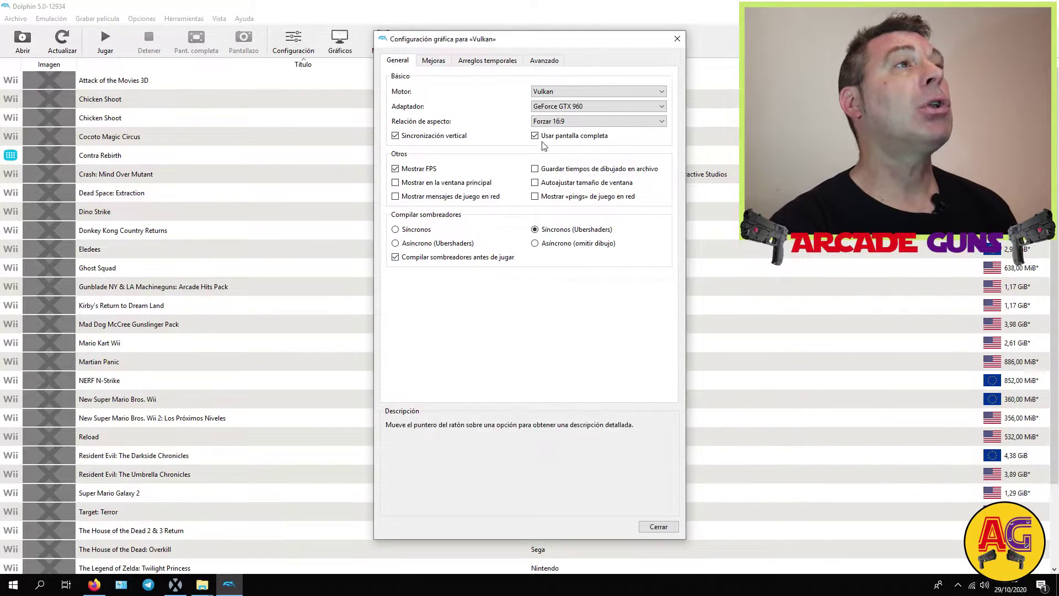
- In the graphics enhancements, set the internal resolution to Nativa x3 (1920x1584) for 1080p
{"action": "left_click", "coordinate": [445, 62]}
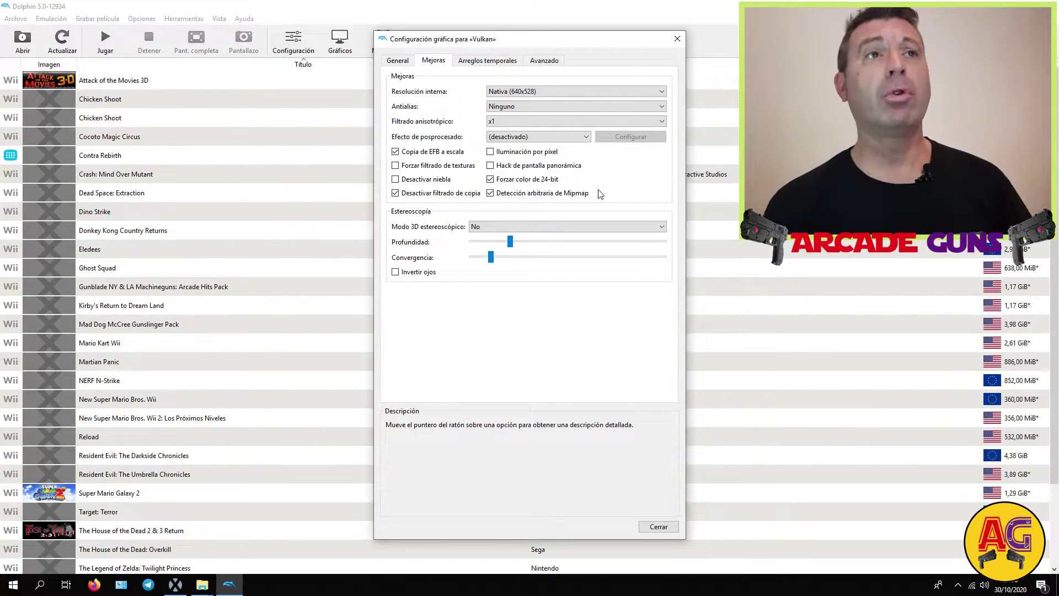
{"action": "mouse_move", "coordinate": [572, 92]}
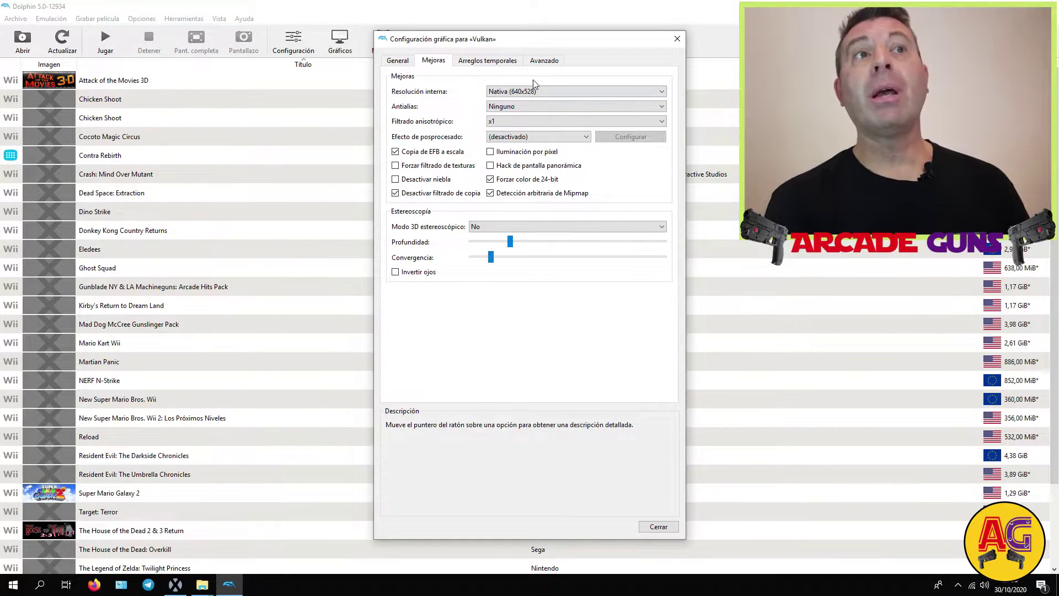
{"action": "mouse_move", "coordinate": [526, 108]}
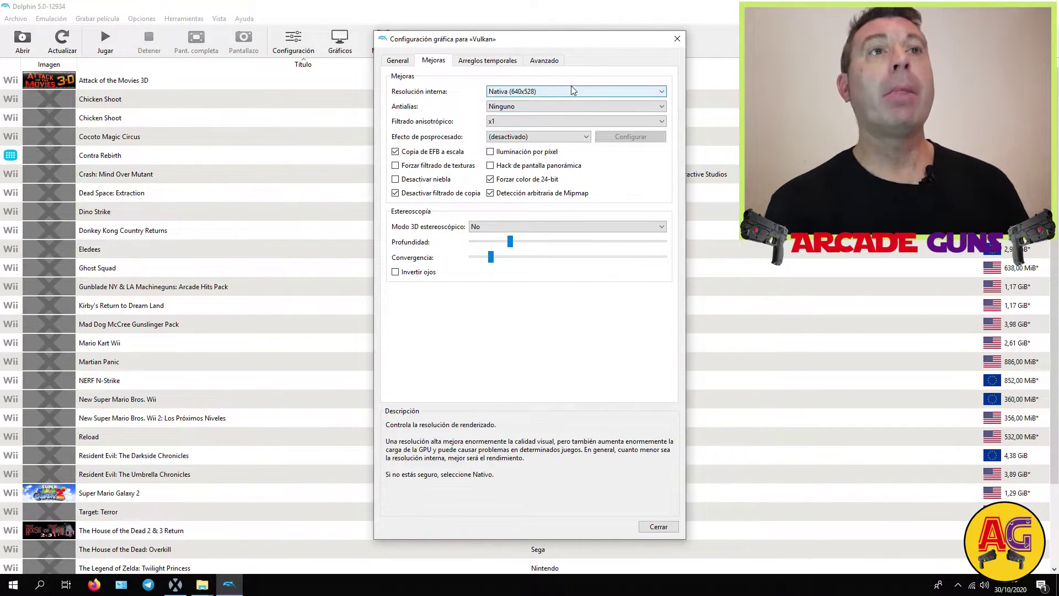
{"action": "left_click", "coordinate": [660, 93]}
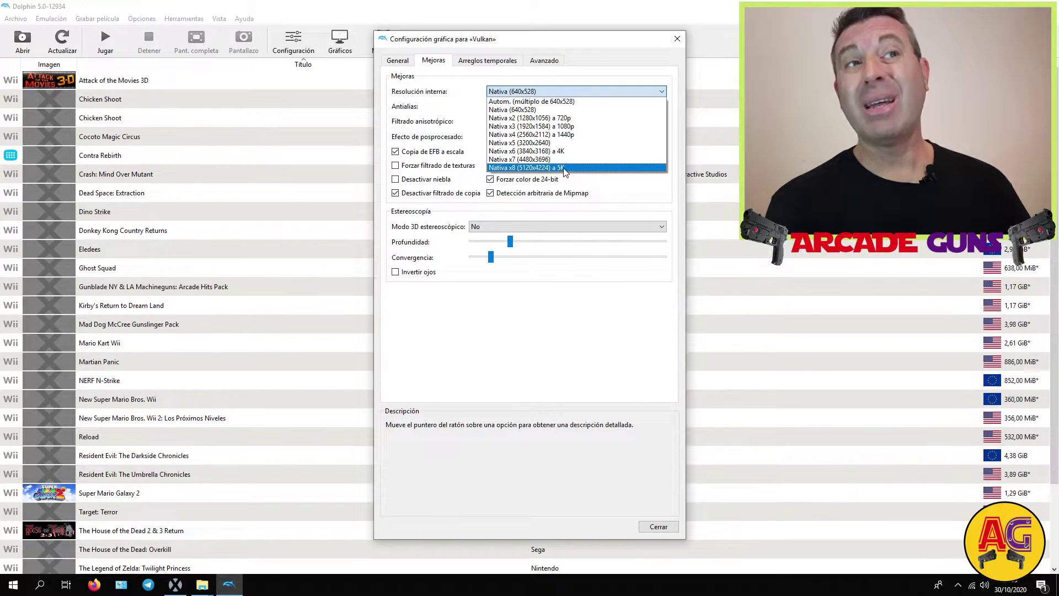
{"action": "left_click", "coordinate": [558, 127]}
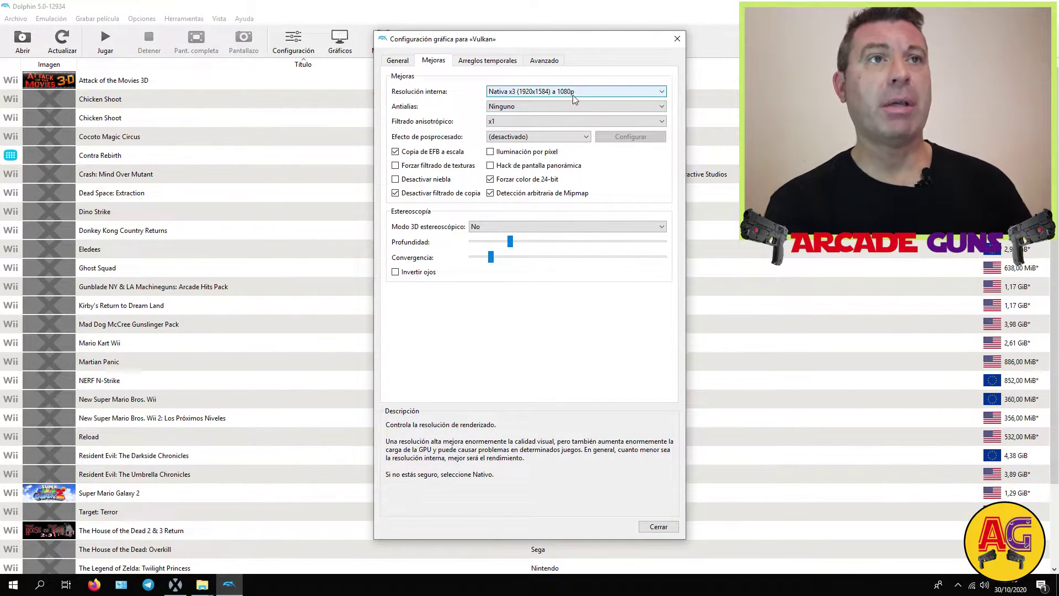
- Set the antialiasing to 4x MSAA and the anisotropic filtering to x4
{"action": "left_click", "coordinate": [660, 108]}
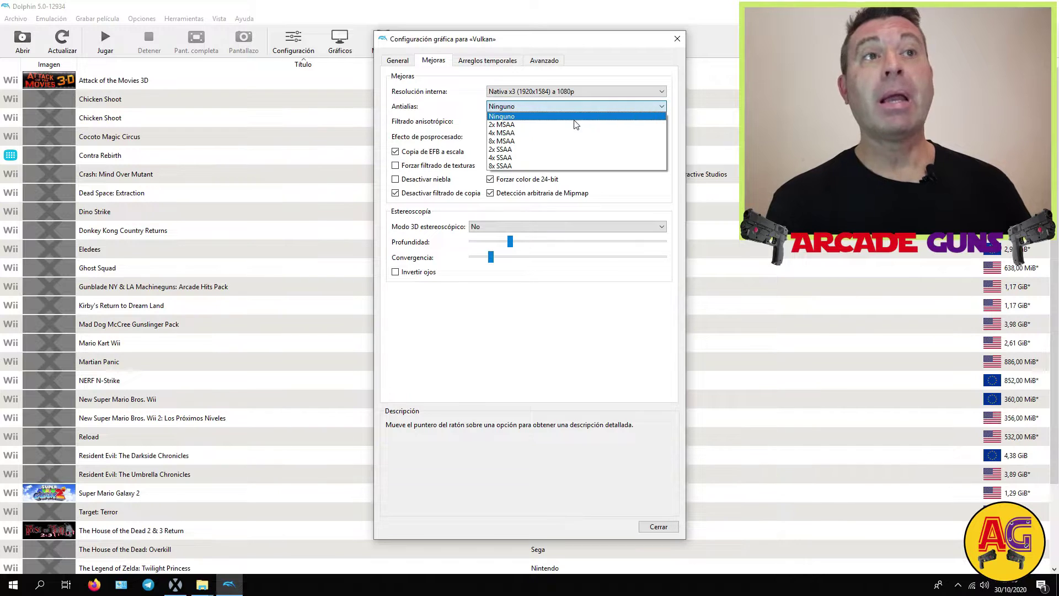
{"action": "left_click", "coordinate": [505, 133]}
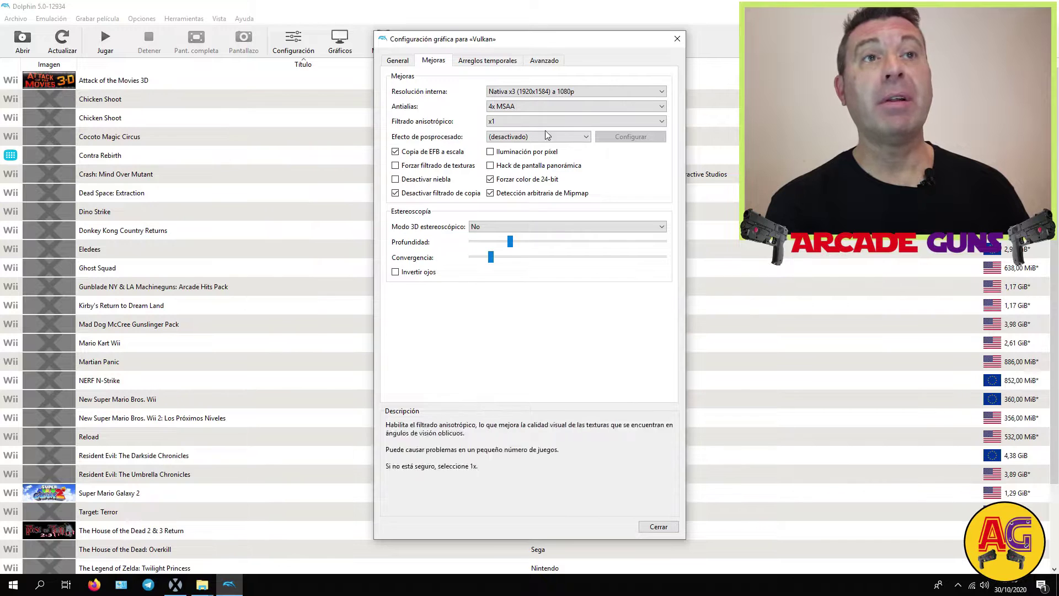
{"action": "left_click", "coordinate": [664, 122]}
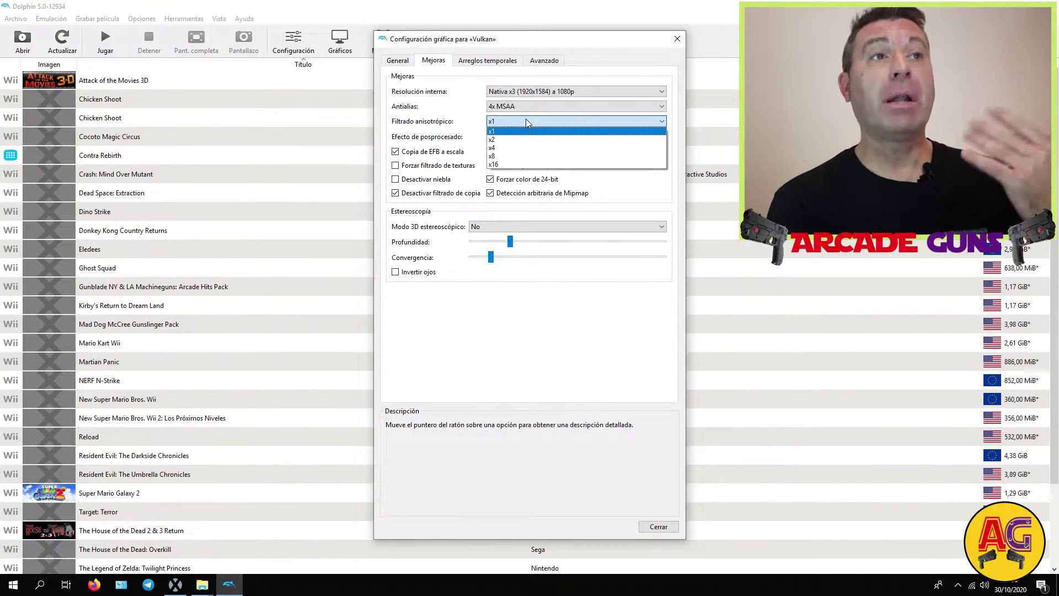
{"action": "left_click", "coordinate": [515, 148]}
{"action": "mouse_move", "coordinate": [525, 139]}
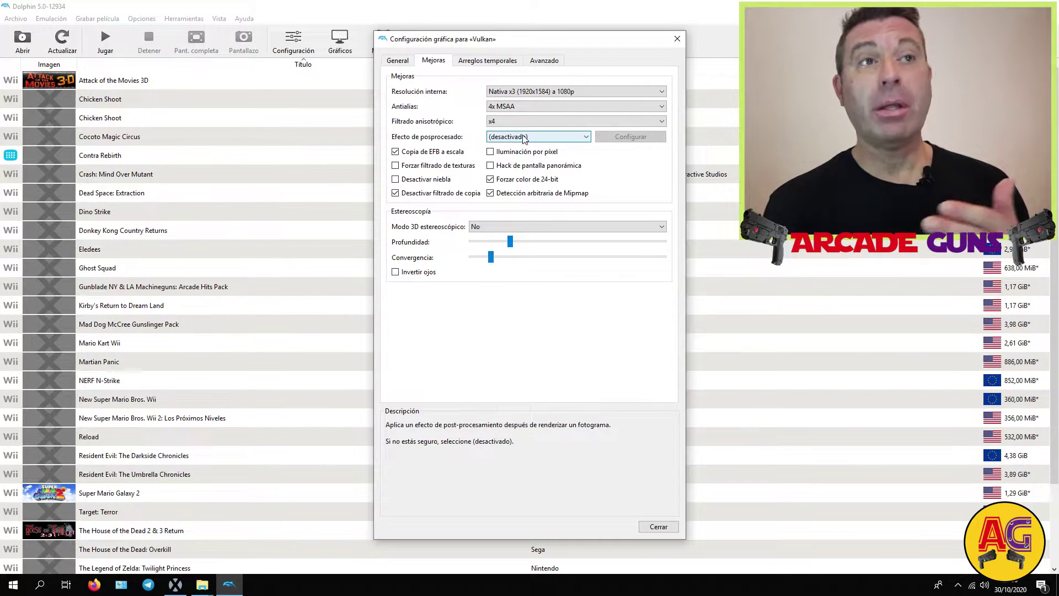
{"action": "mouse_move", "coordinate": [538, 105]}
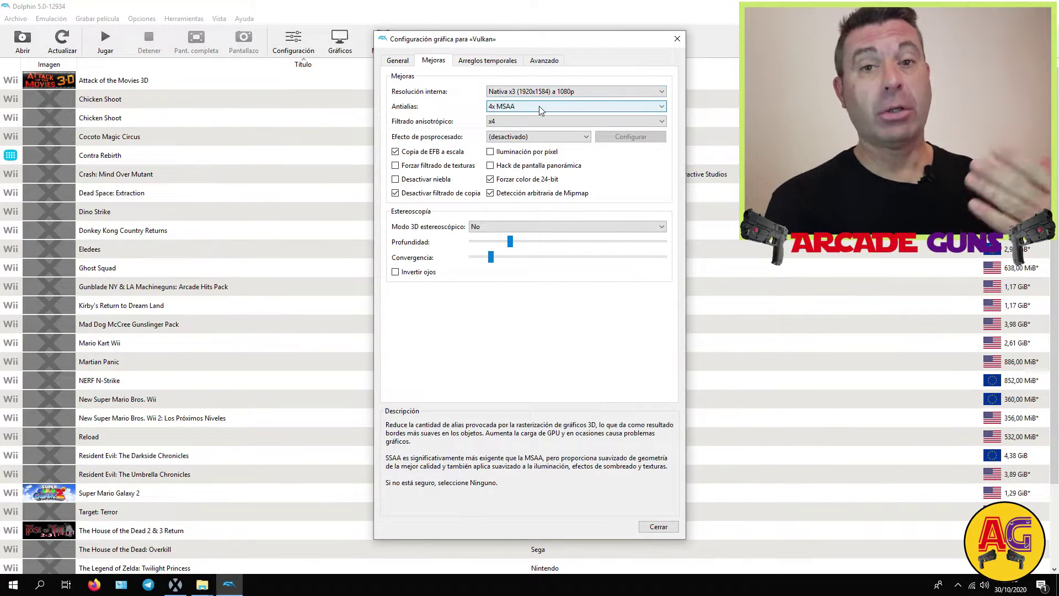
{"action": "mouse_move", "coordinate": [521, 108]}
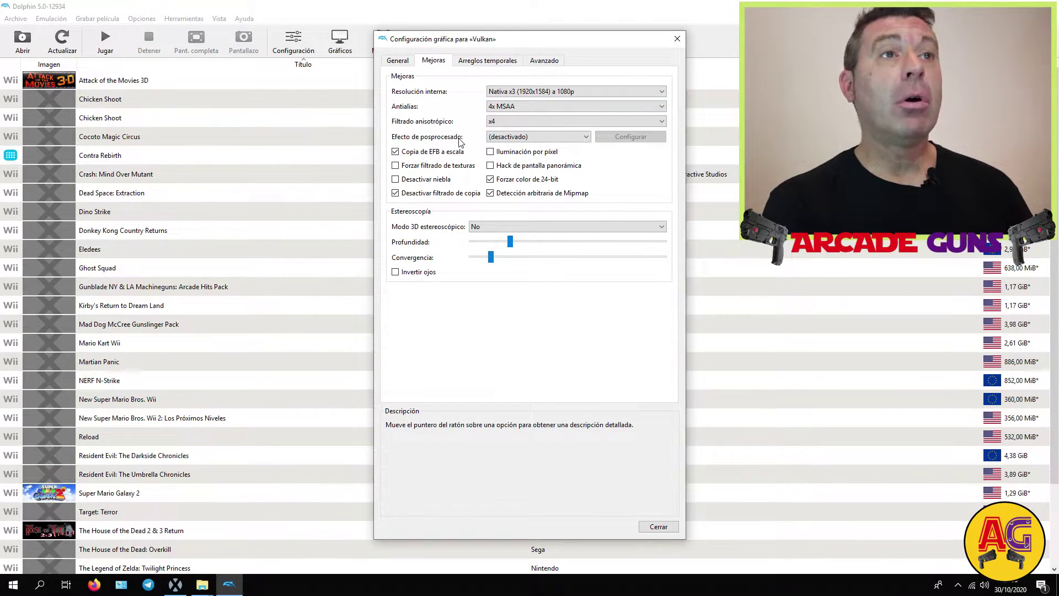
- Check the available post-processing effects and stereoscopic 3D modes, leaving both turned off
{"action": "left_click", "coordinate": [582, 138]}
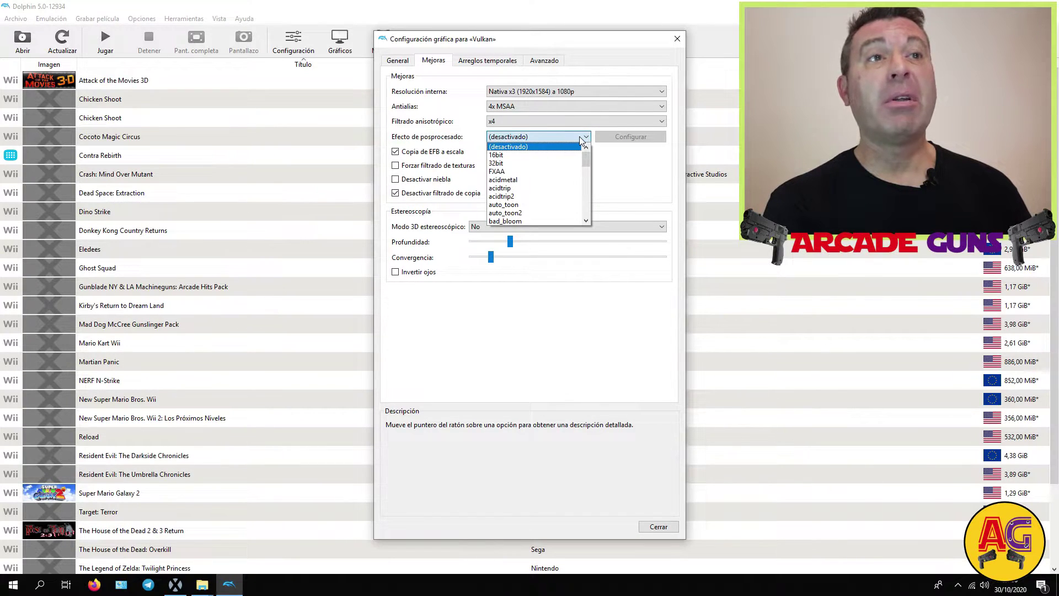
{"action": "left_click", "coordinate": [545, 138]}
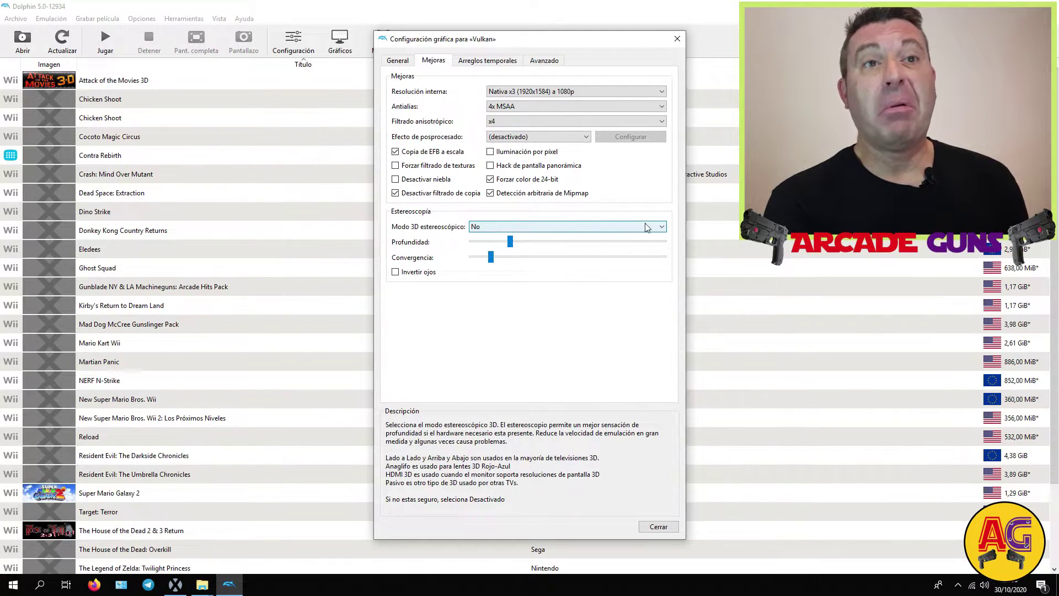
{"action": "left_click", "coordinate": [662, 228]}
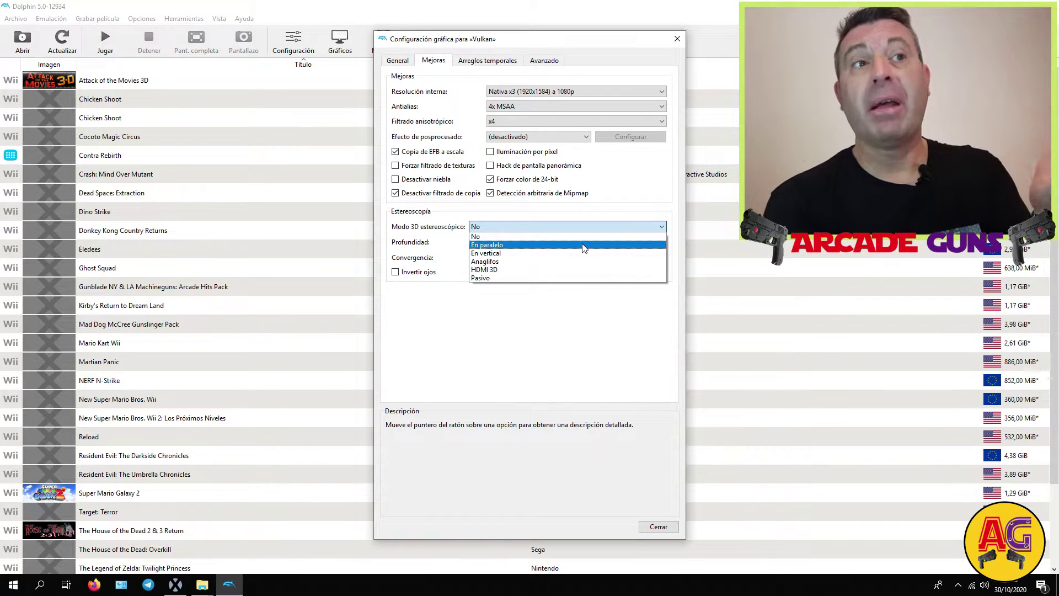
{"action": "left_click", "coordinate": [653, 230]}
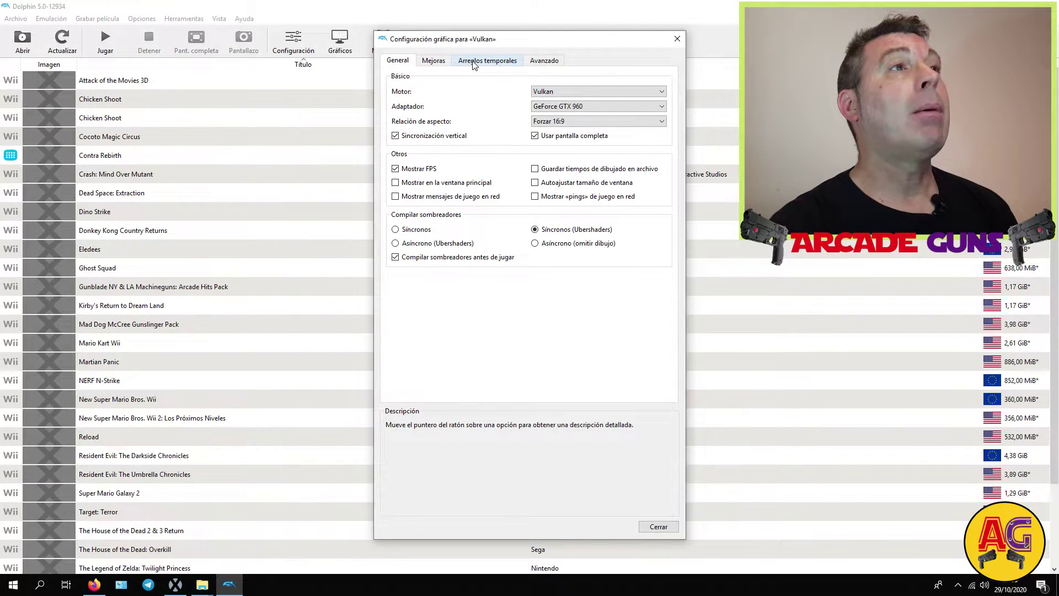
- Review the Arreglos temporales and Avanzado graphics options, and close the graphics configuration
{"action": "left_click", "coordinate": [479, 61]}
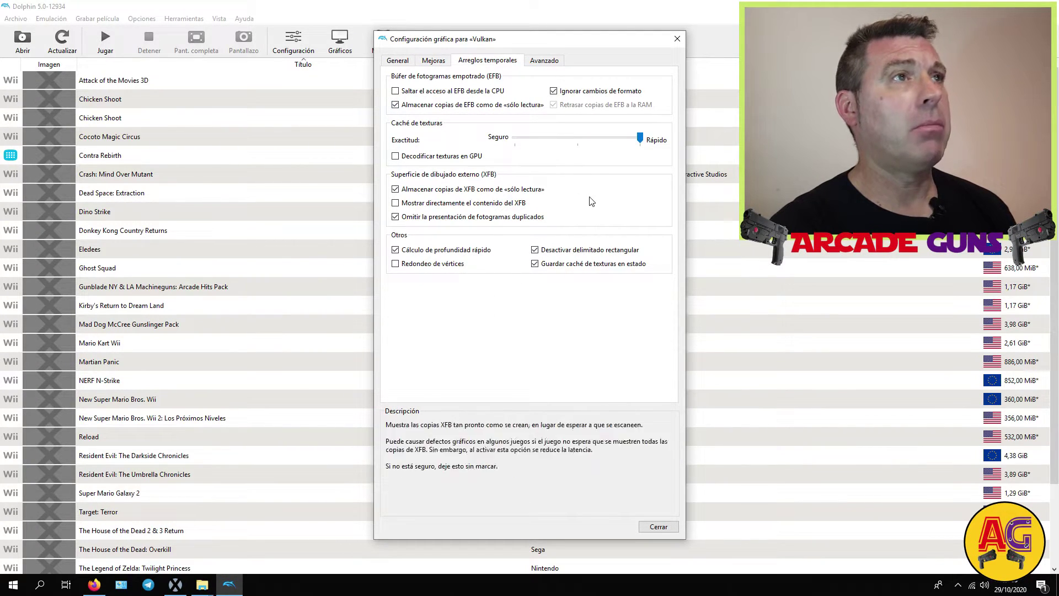
{"action": "left_click", "coordinate": [536, 61]}
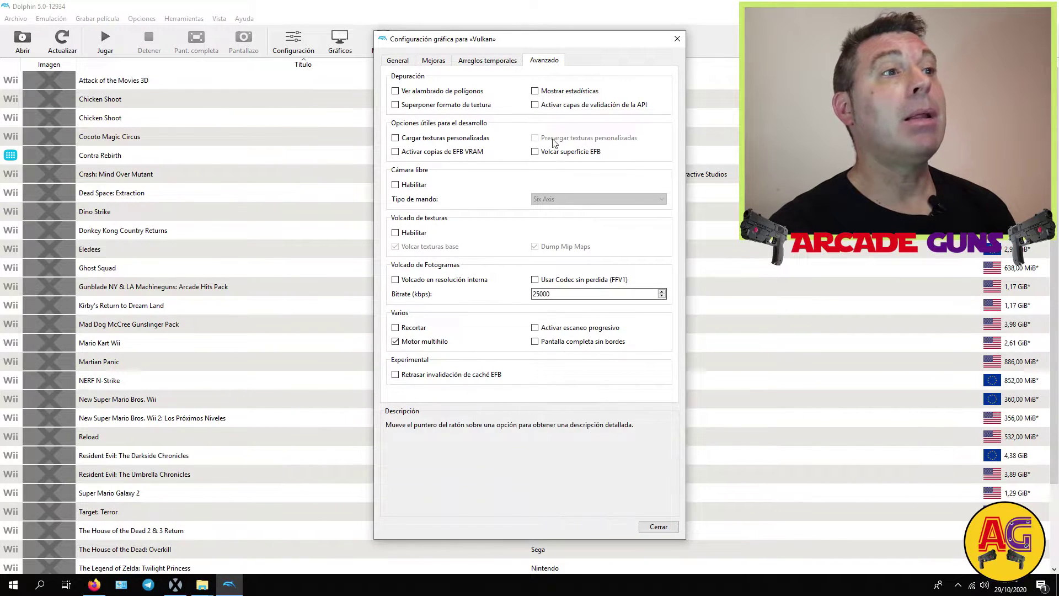
{"action": "left_click", "coordinate": [656, 528]}
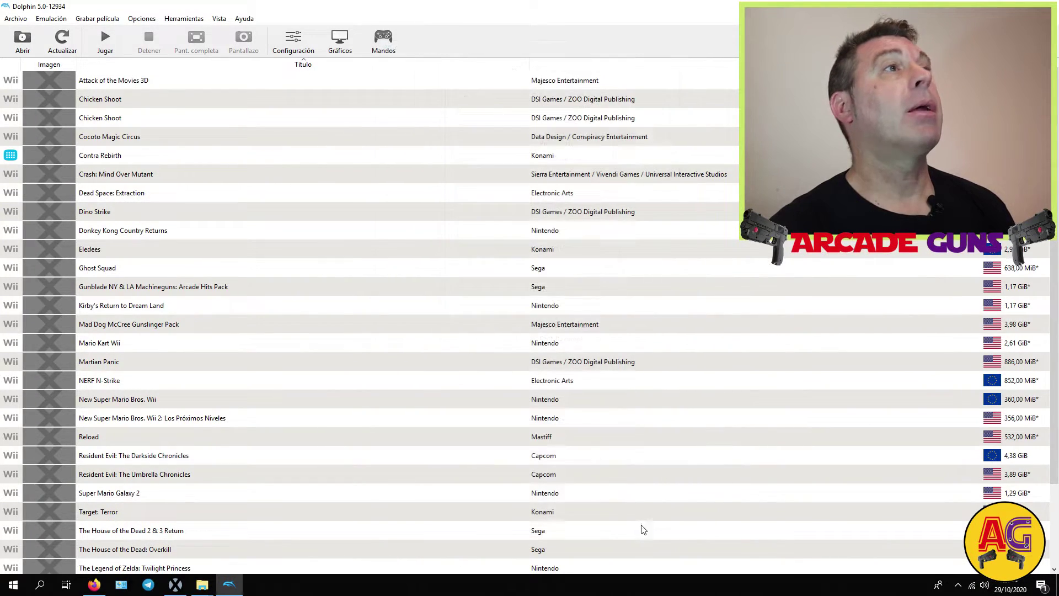
- In the controller settings, set Mando de Wii 1 to Mando Wii real, enable Escaneo continuo and close the settings
{"action": "left_click", "coordinate": [388, 39]}
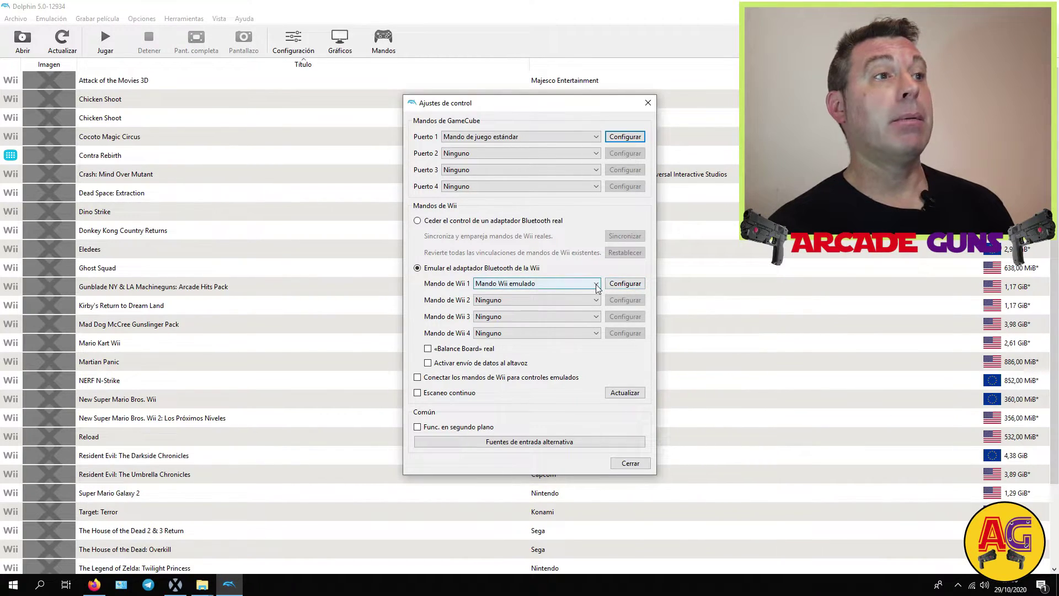
{"action": "left_click", "coordinate": [557, 283]}
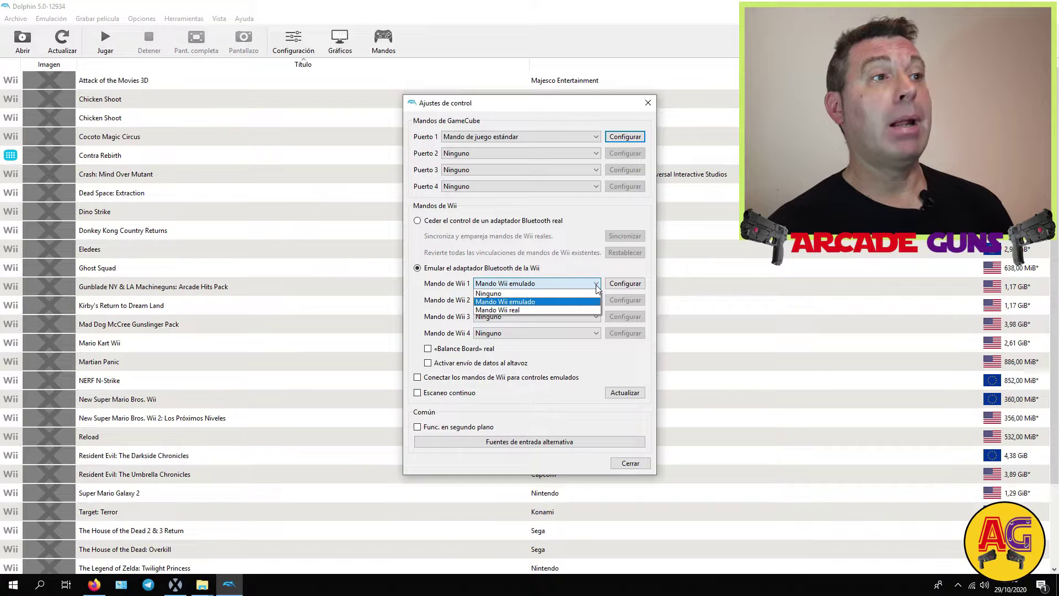
{"action": "left_click", "coordinate": [550, 309]}
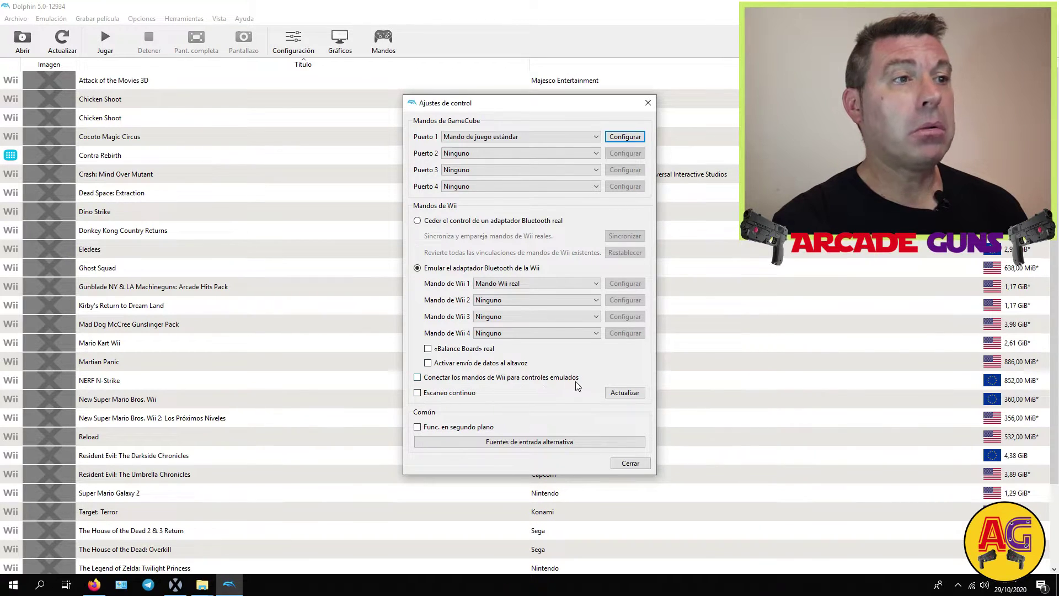
{"action": "left_click", "coordinate": [418, 393]}
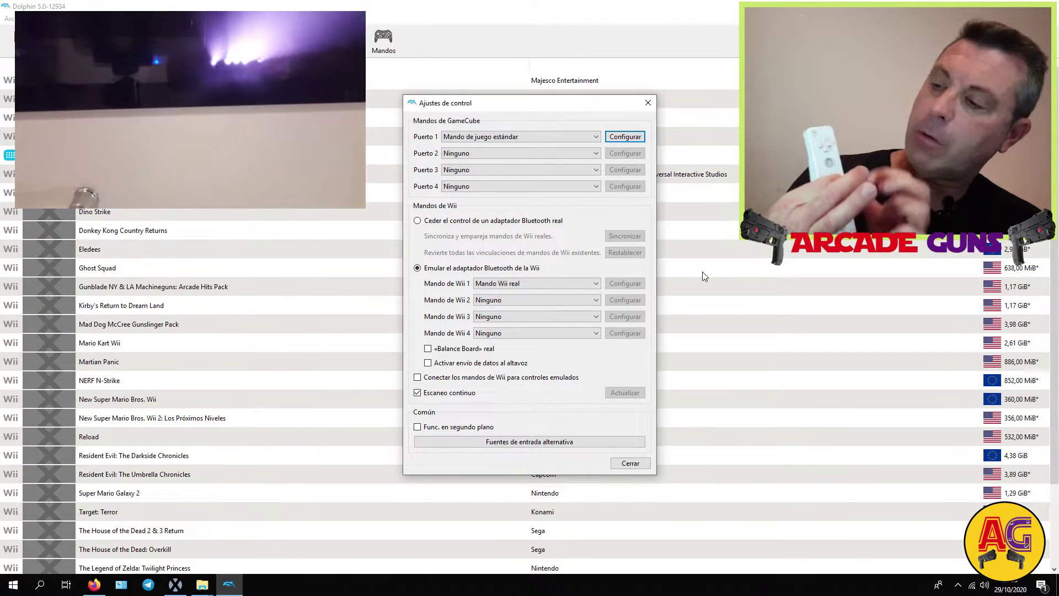
{"action": "key", "text": "super"}
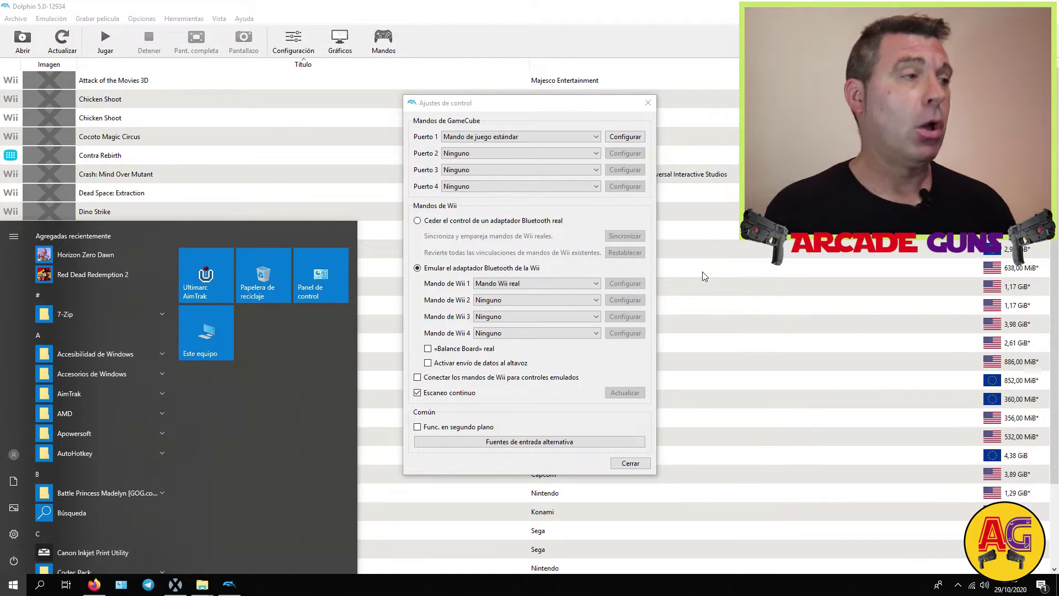
{"action": "left_click", "coordinate": [376, 505]}
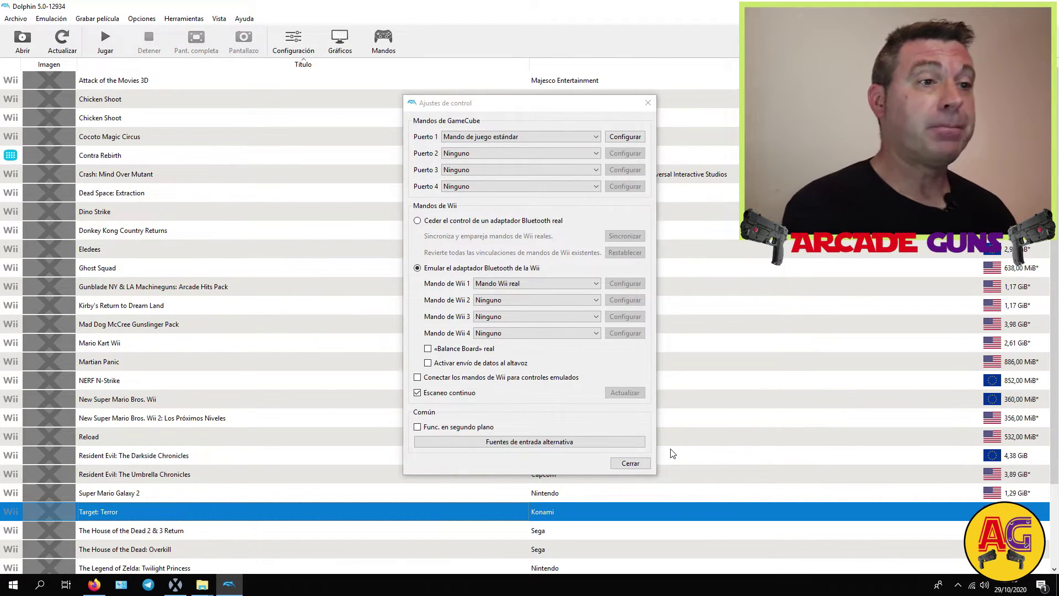
{"action": "left_click", "coordinate": [630, 463]}
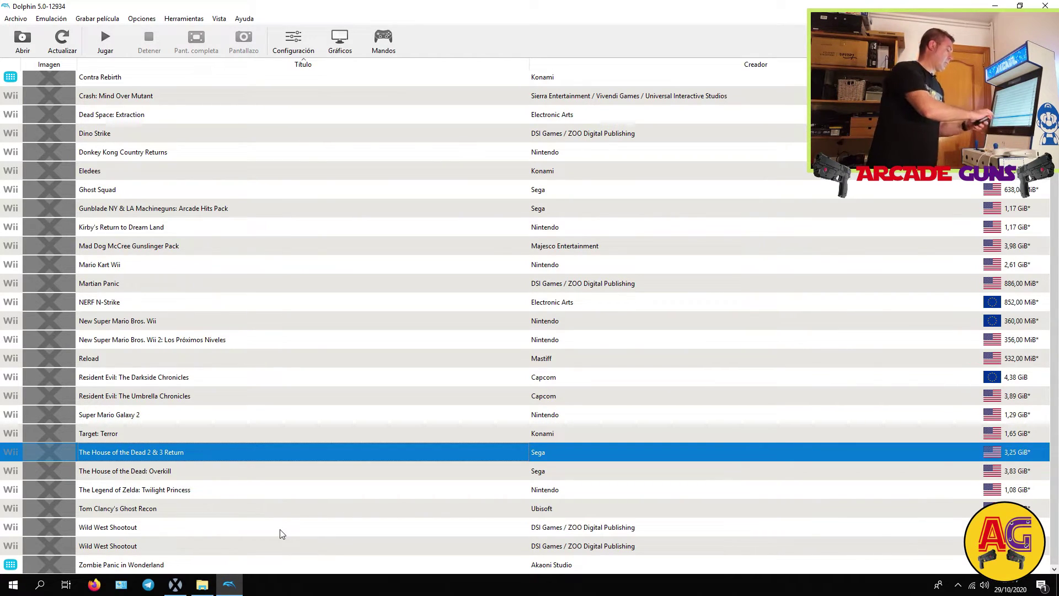
- Launch The House of the Dead 2 & 3 Return from the game list
{"action": "double_click", "coordinate": [220, 449]}
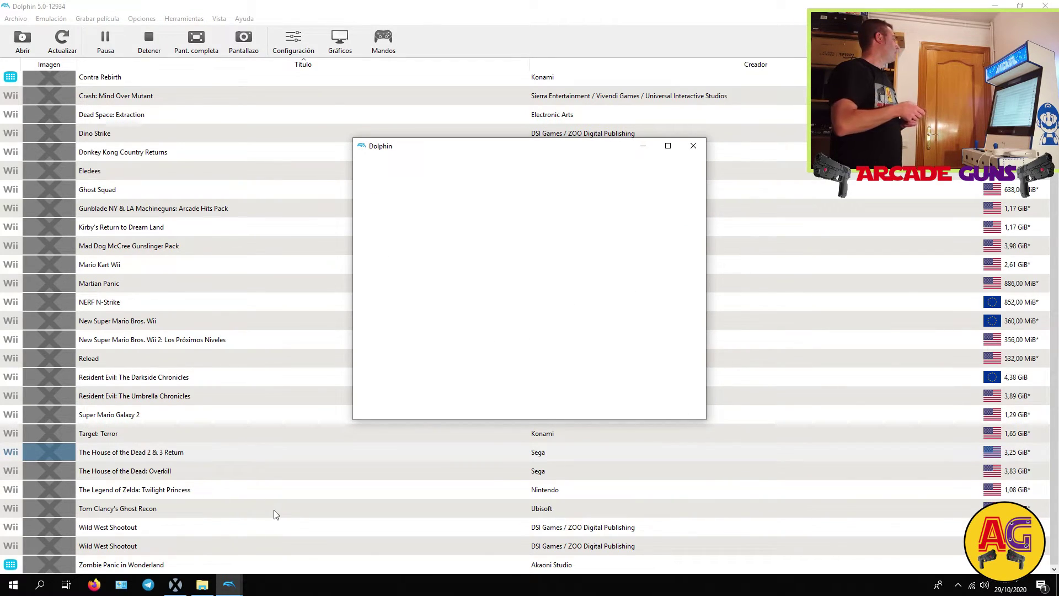